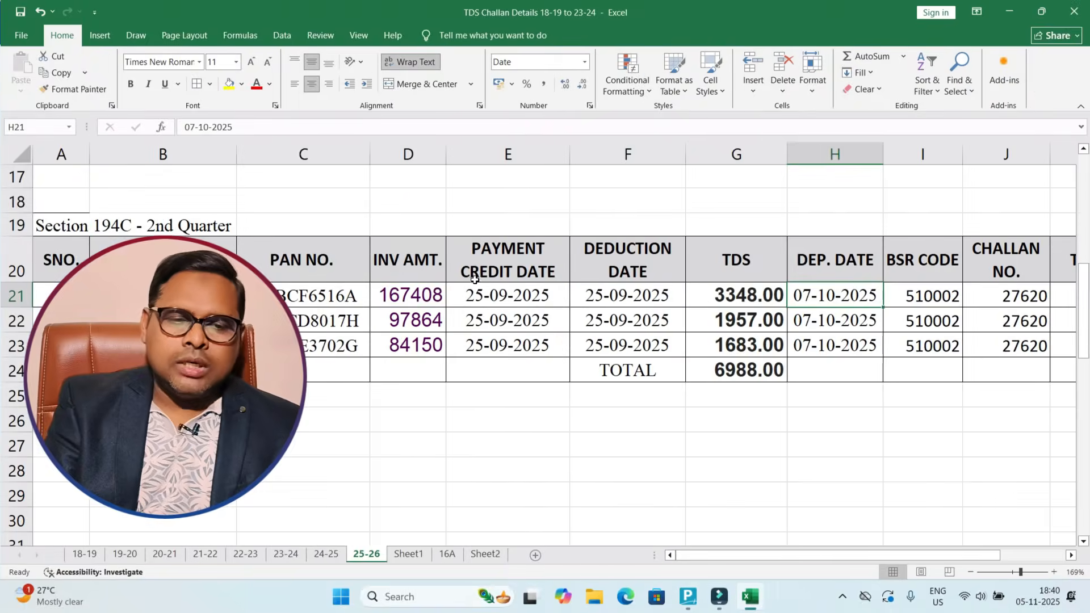
Step: Inspect the 25-26 sheet's Section 194C 2nd Quarter table, which totals 6988.00 TDS
click(346, 275)
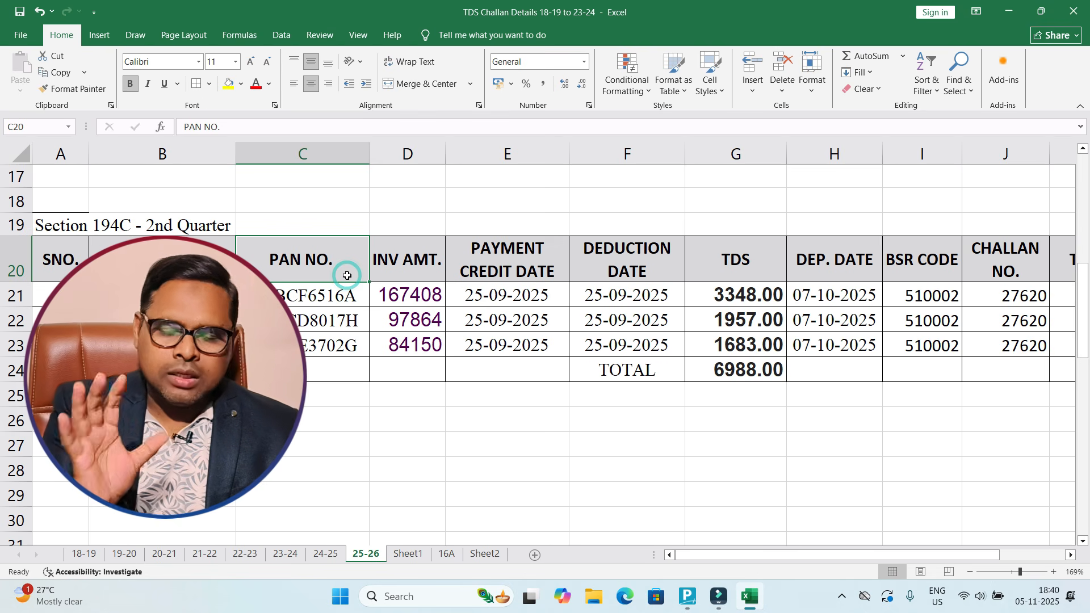
Step: Switch from Excel to TallyPrime and start a new Purchase voucher
click(533, 289)
key(alt+Tab)
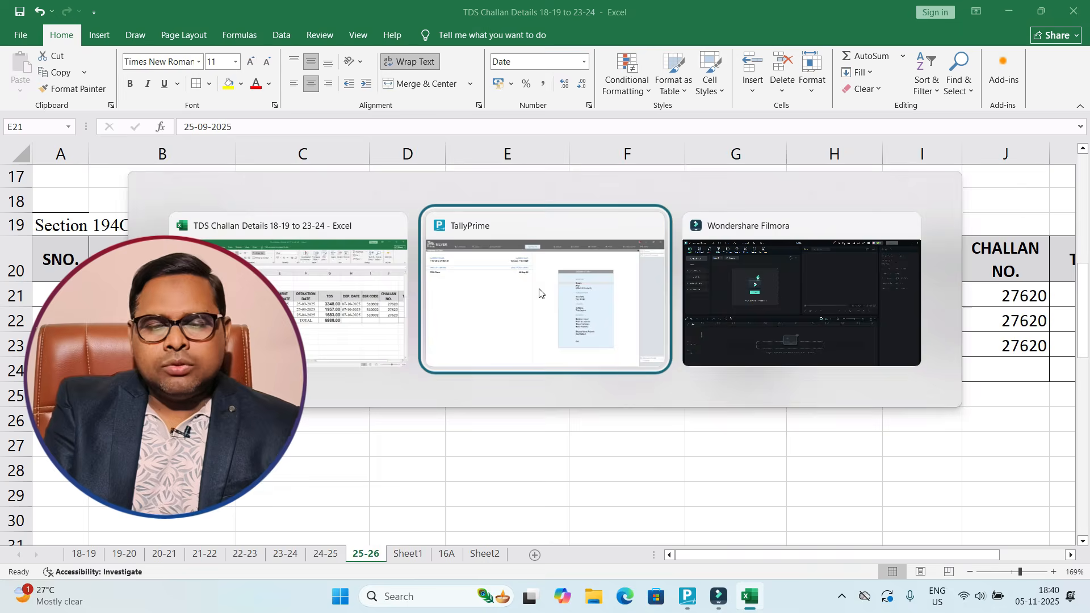
click(407, 274)
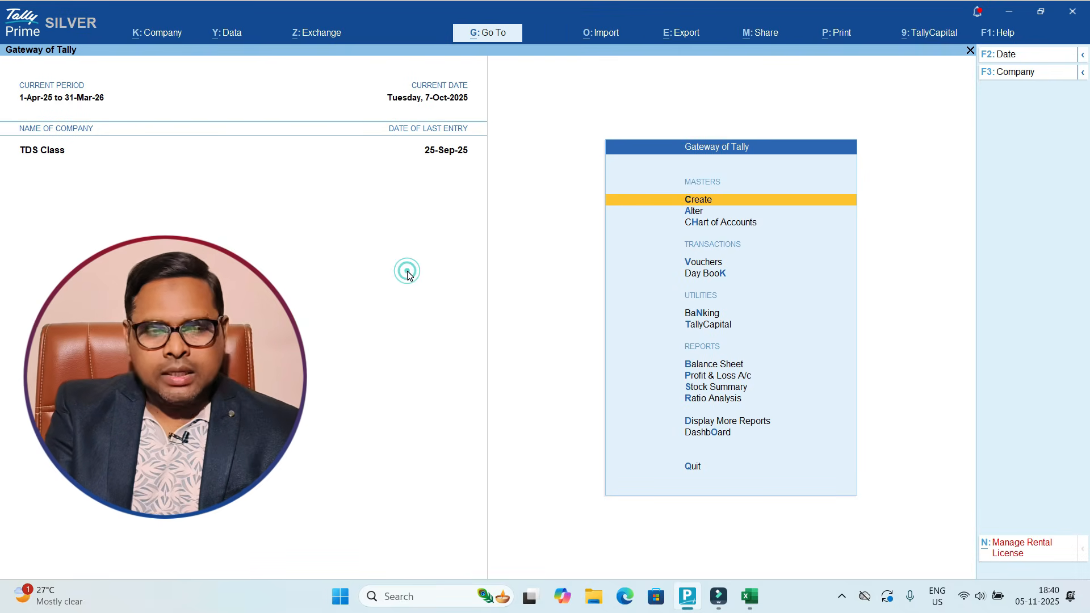
key(v)
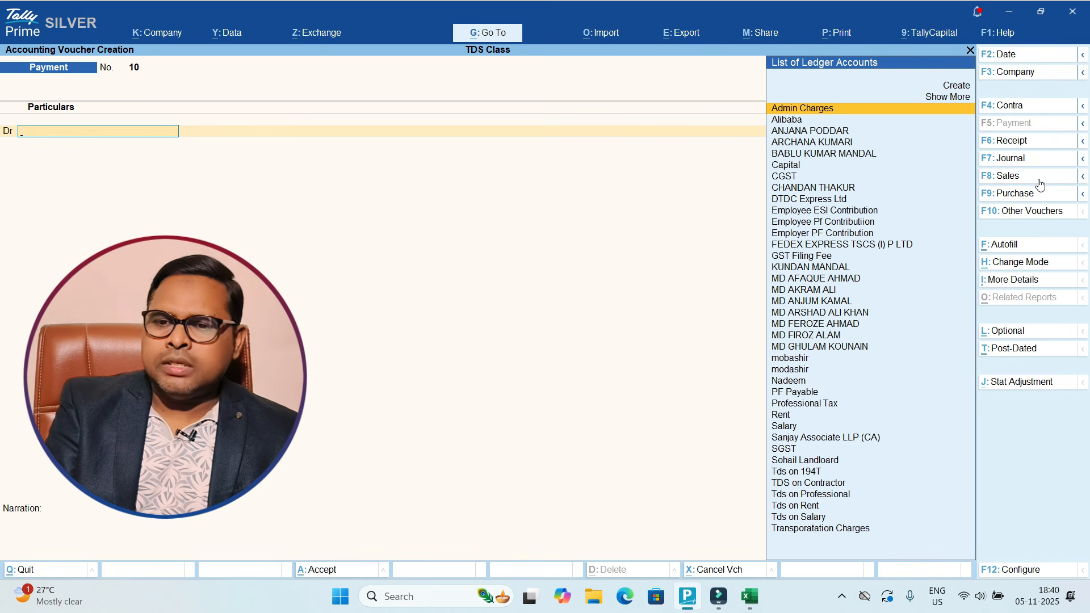
click(1022, 196)
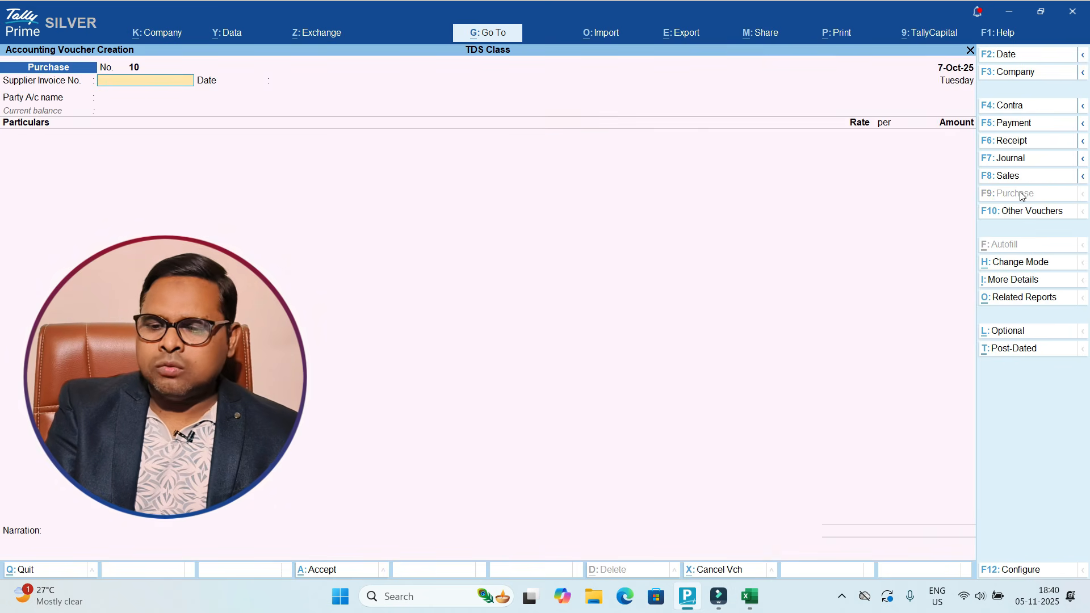
Step: Date the voucher 5-Nov-25, with supplier invoice 250 and party FEDEX EXPRESS TSCS (I) P LTD
click(1014, 54)
text(5-11)
key(Return)
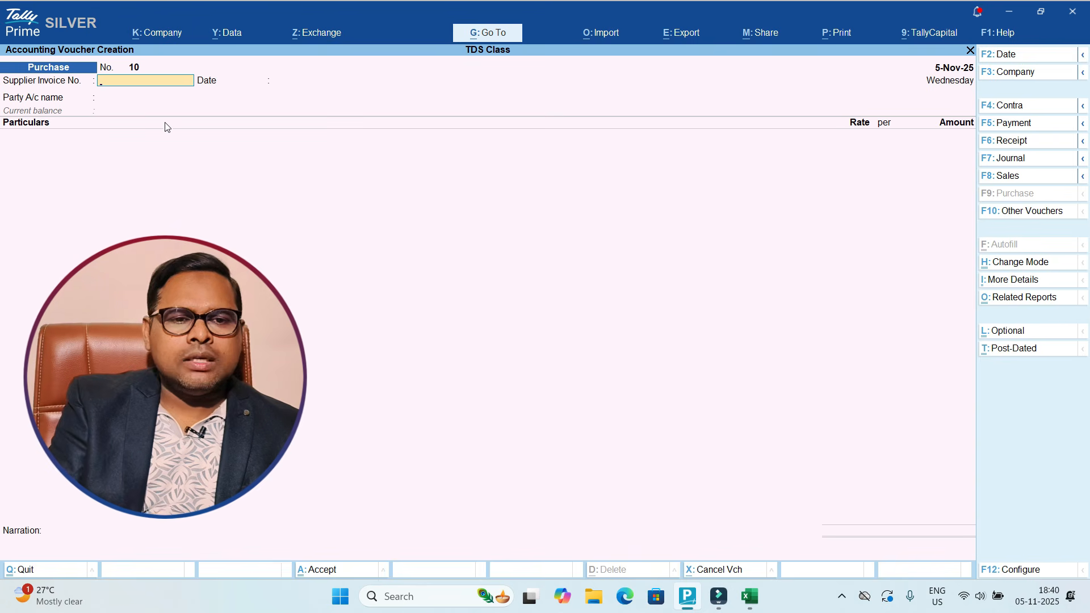
text(250)
key(Return)
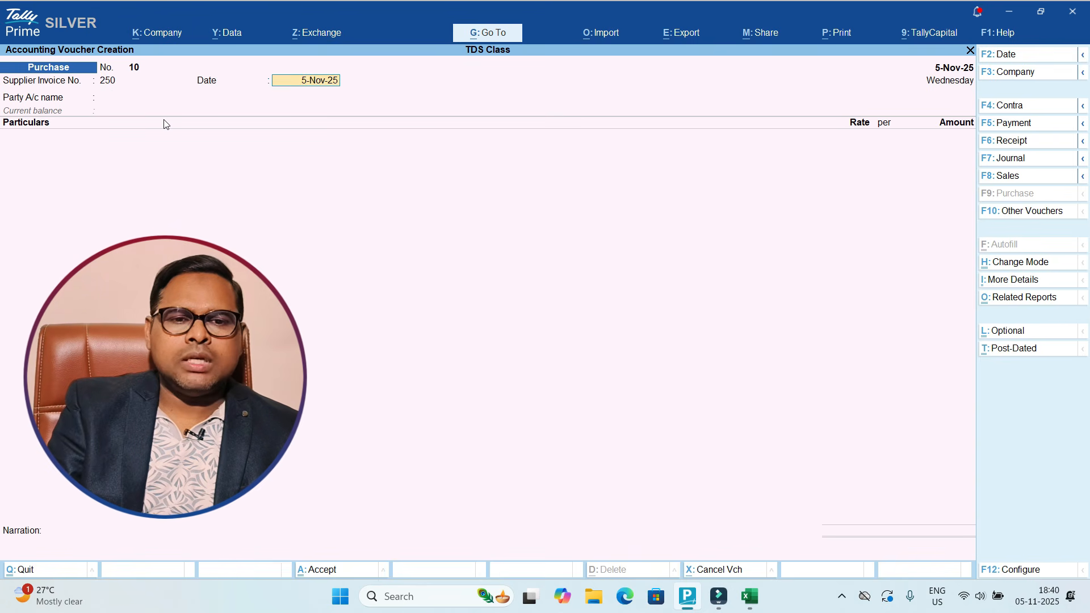
key(Return)
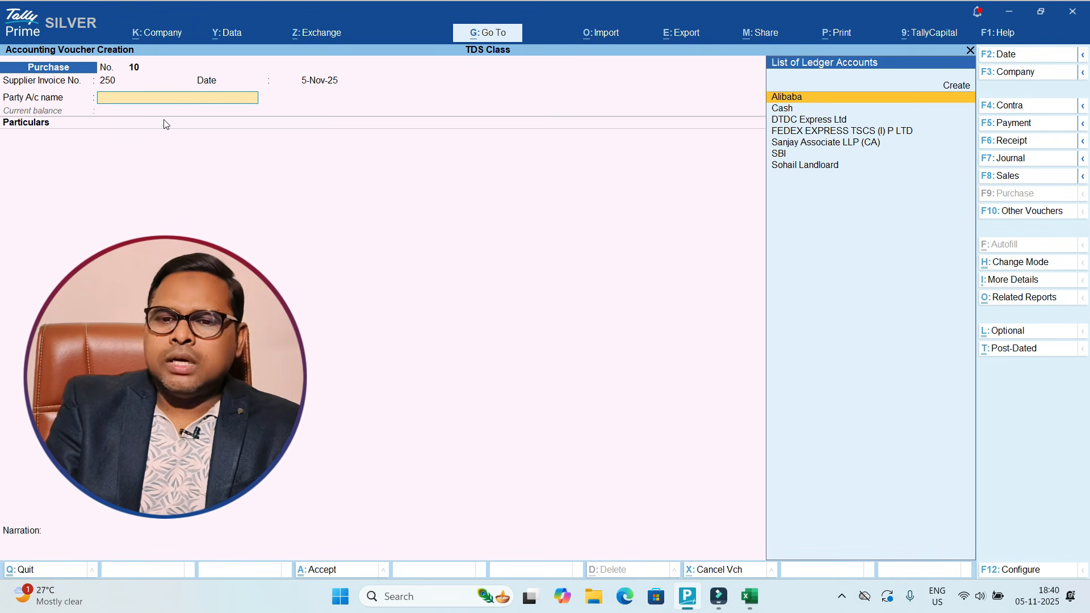
key(Down)
key(Down)
key(Down)
key(Return)
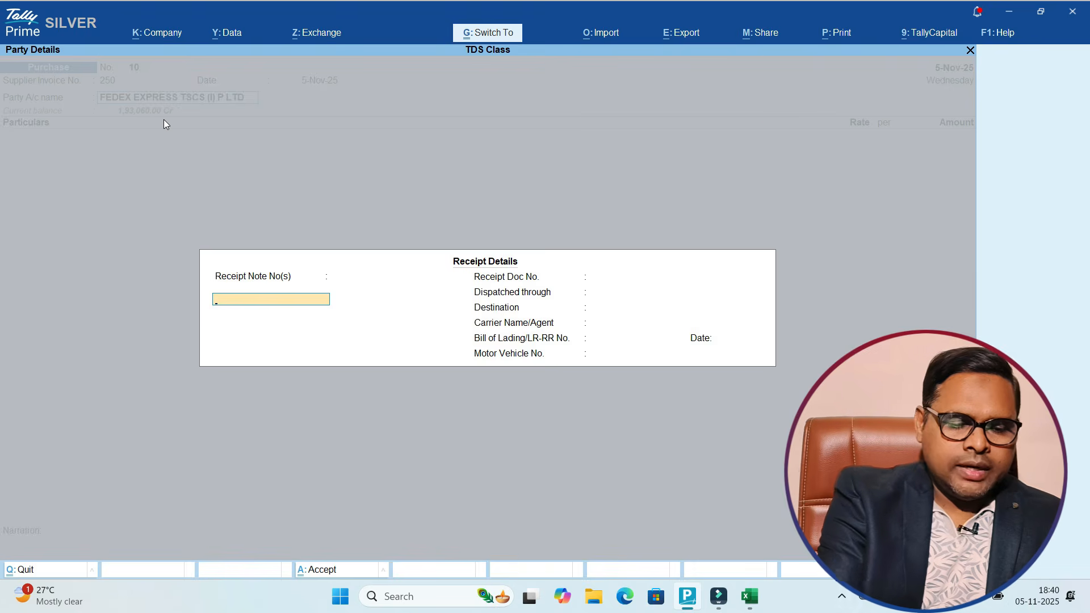
Step: Enter the Transporatation Charges ledger with an amount of 10,000
key(ctrl+a)
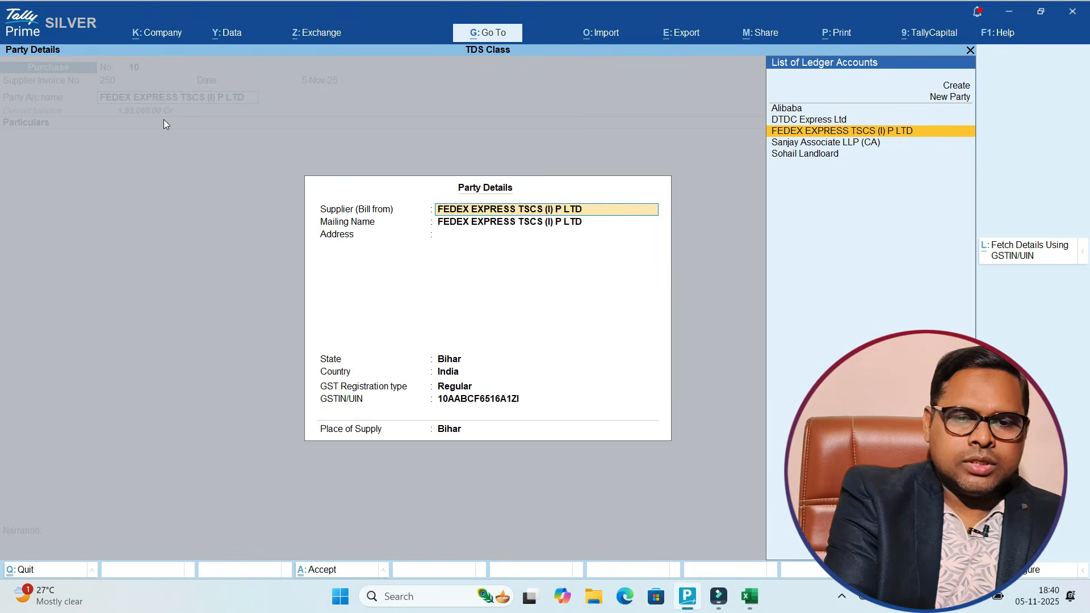
key(ctrl+a)
text(tra)
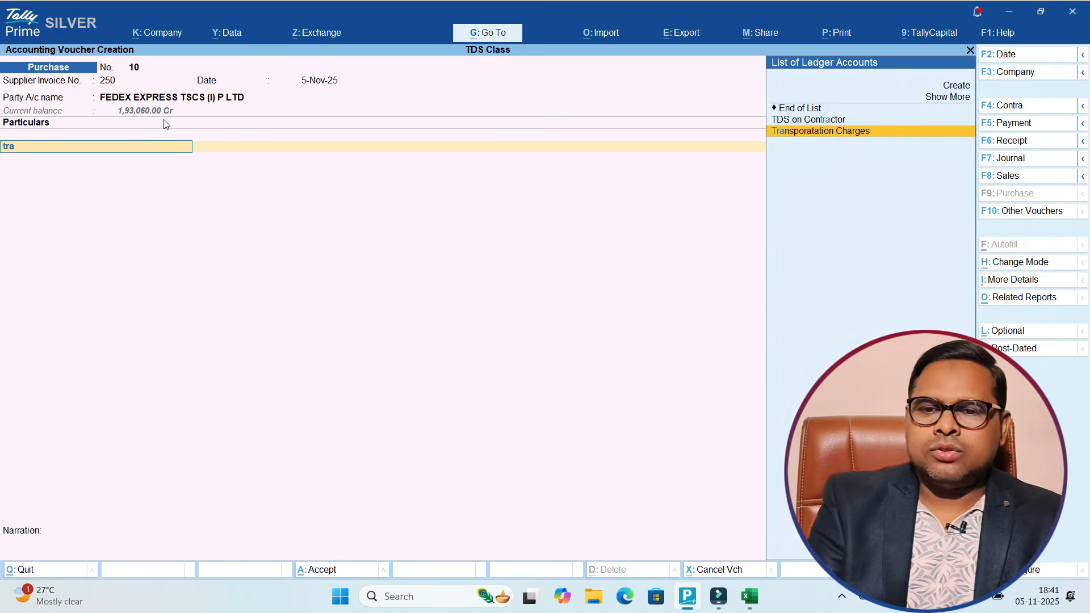
key(Return)
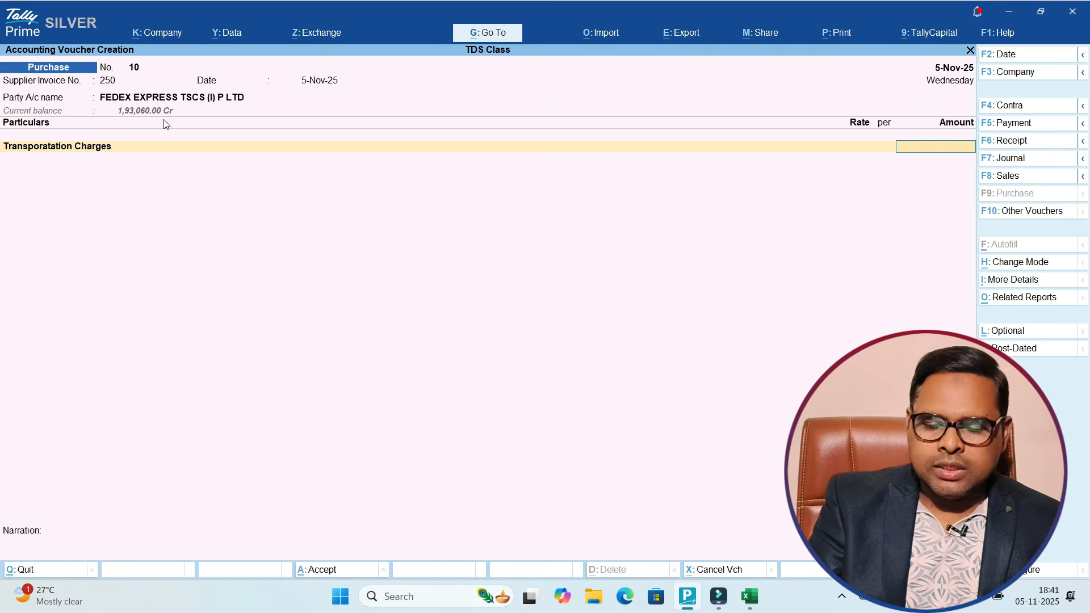
text(10000)
key(Return)
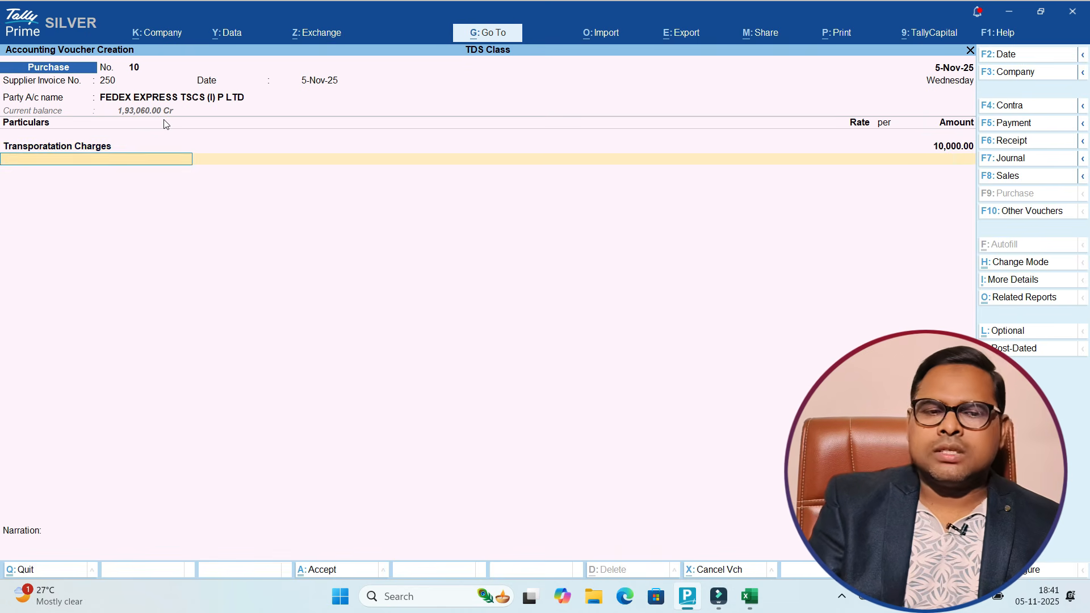
Step: Add SGST and CGST of 900 each and a TDS on Contractor deduction of (-)200
text(Sgst)
key(Return)
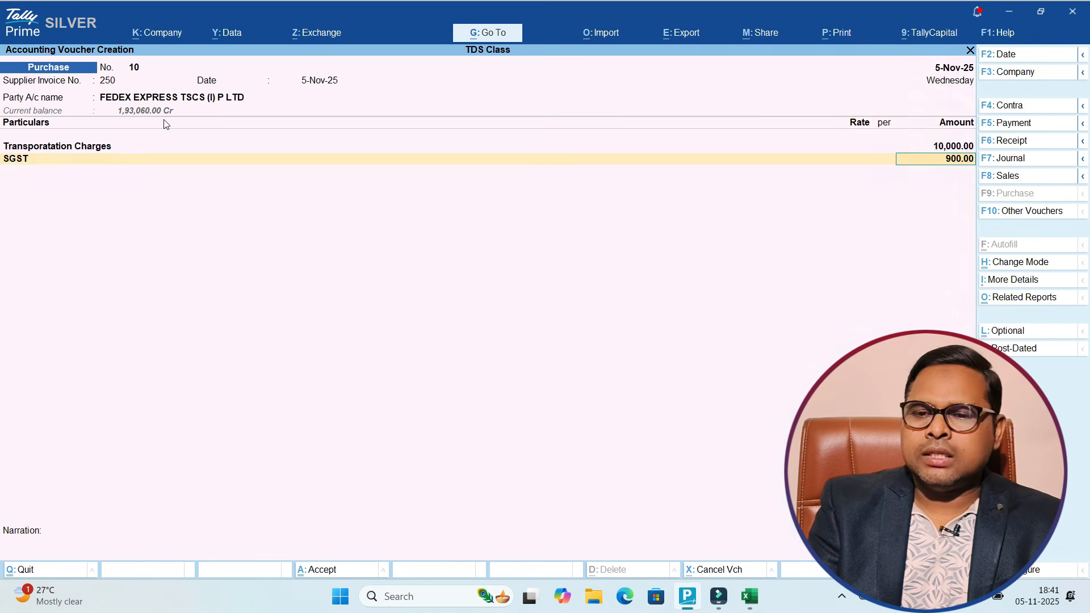
key(Return)
text(Cgst)
key(Return)
key(Return)
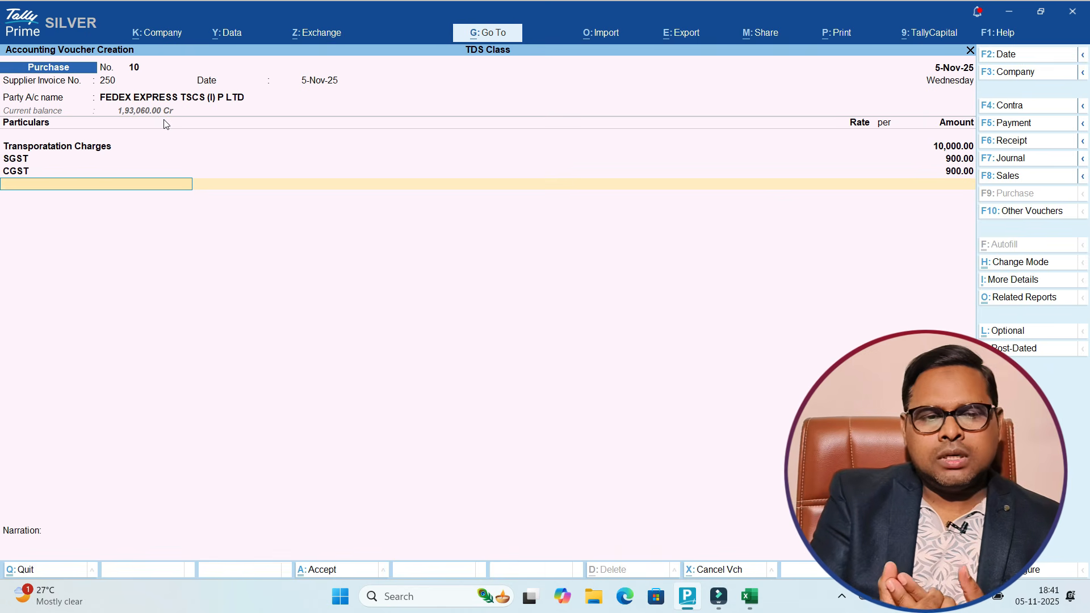
text(Td)
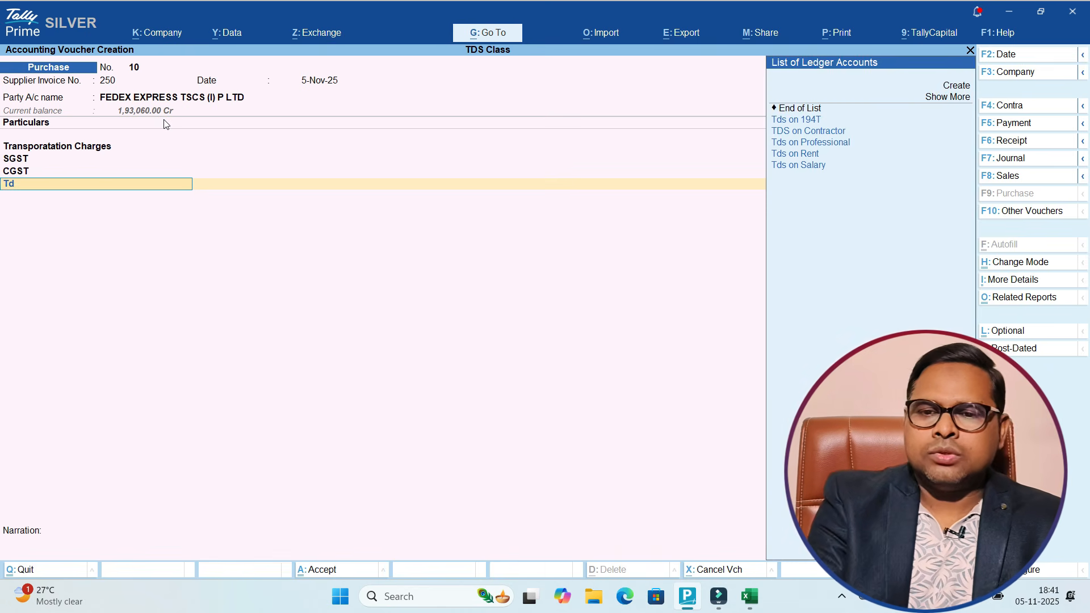
text(s)
key(Down)
key(Down)
key(Down)
key(Up)
key(Up)
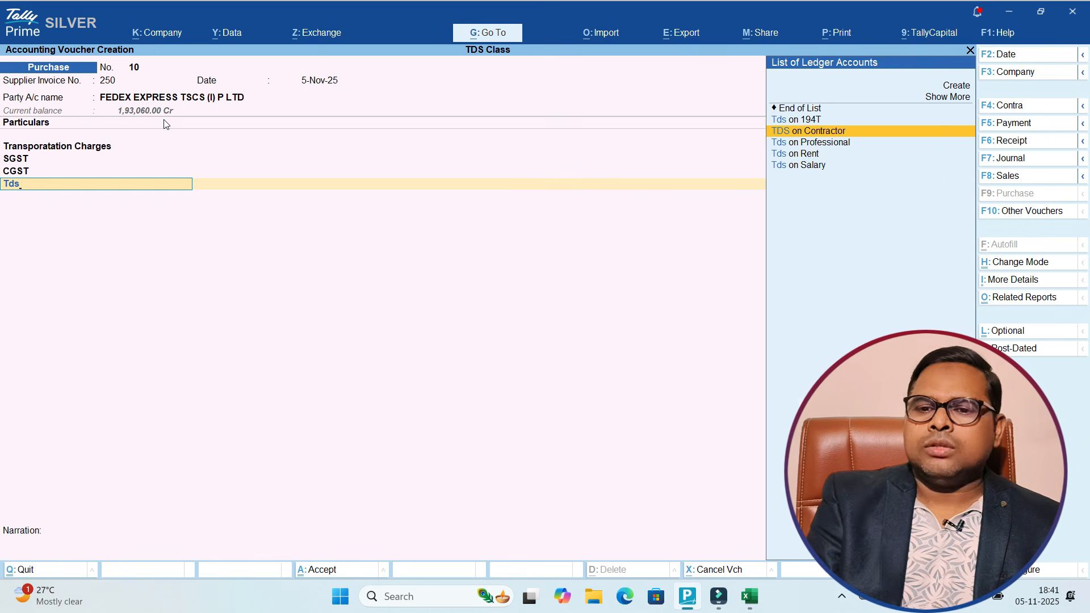
key(Return)
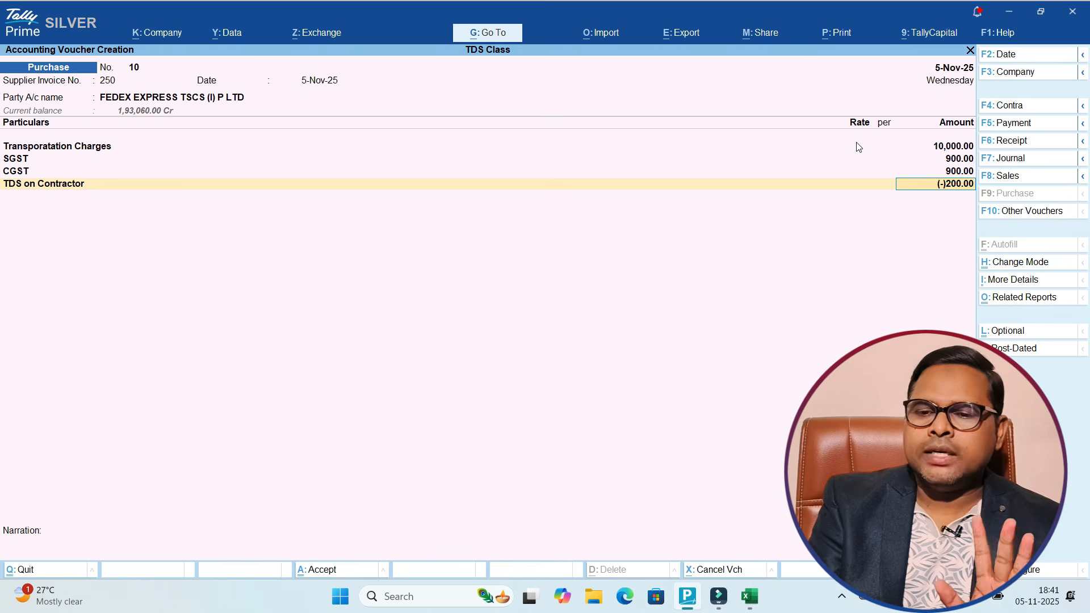
key(Return)
Step: Add New Ref 250 bills for 11,800 Cr and 200 Dr, then save voucher 10
key(Return)
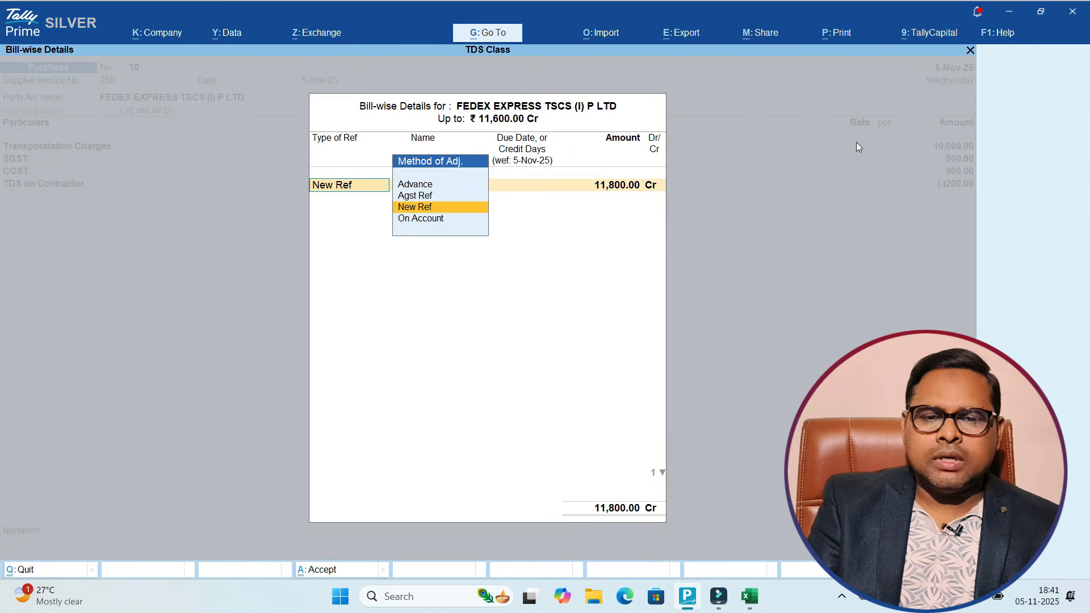
key(Return)
key(Return)
key(Return)
key(Return)
key(Return)
key(Return)
key(Return)
key(Return)
key(Return)
key(Return)
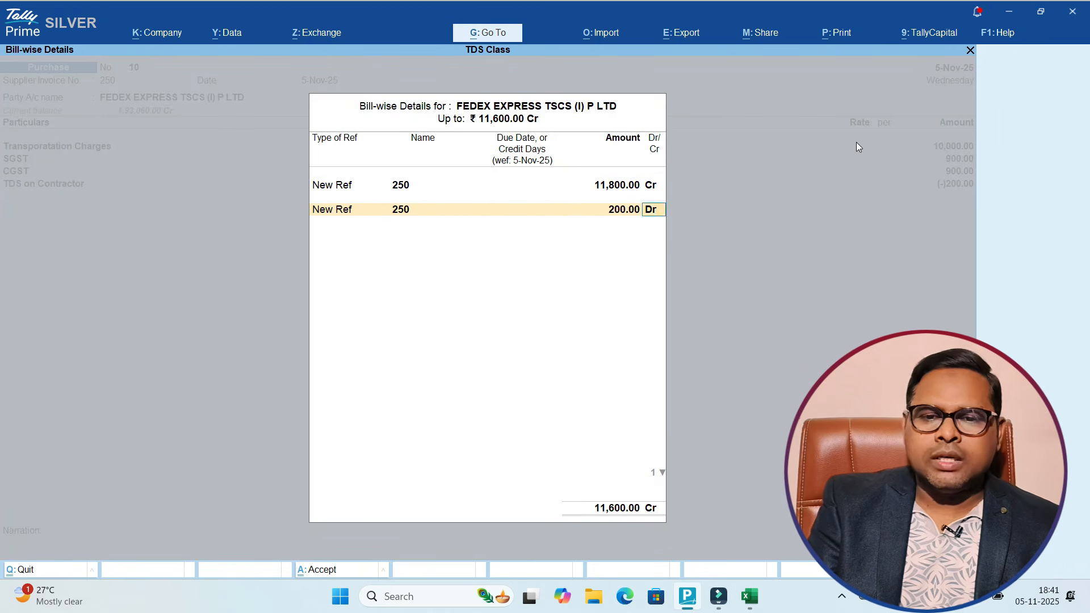
key(Return)
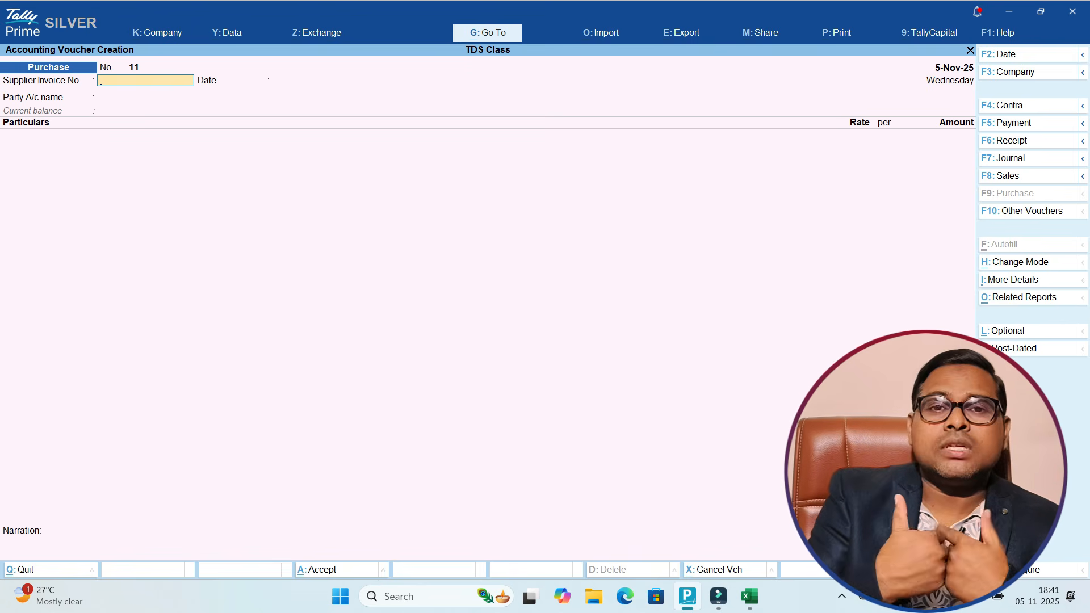
Step: Start Payment voucher 11 and debit the TDS on Contractor ledger
click(1016, 123)
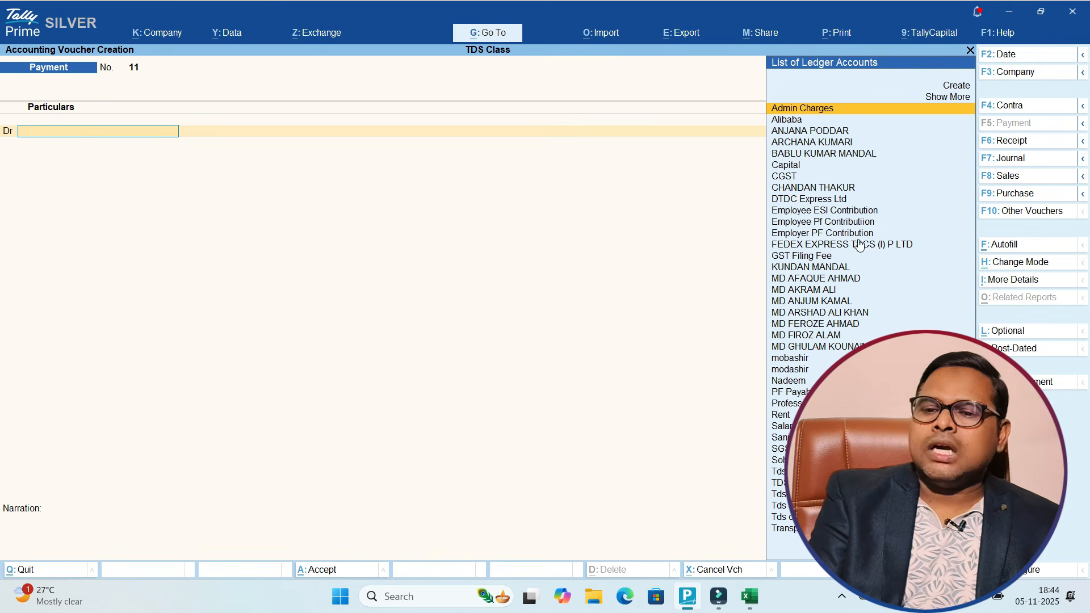
click(988, 244)
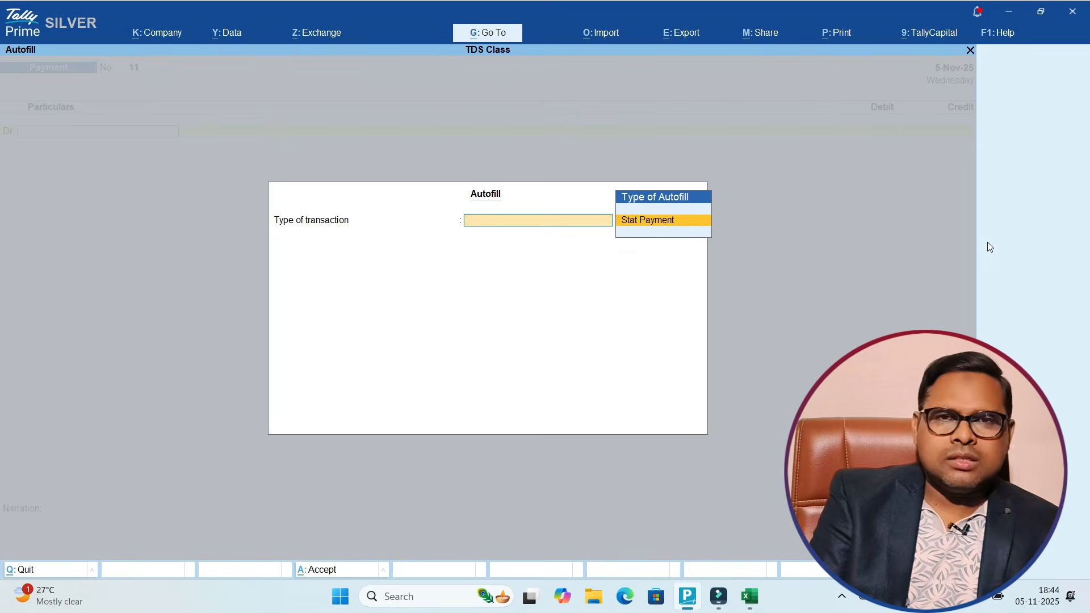
key(Escape)
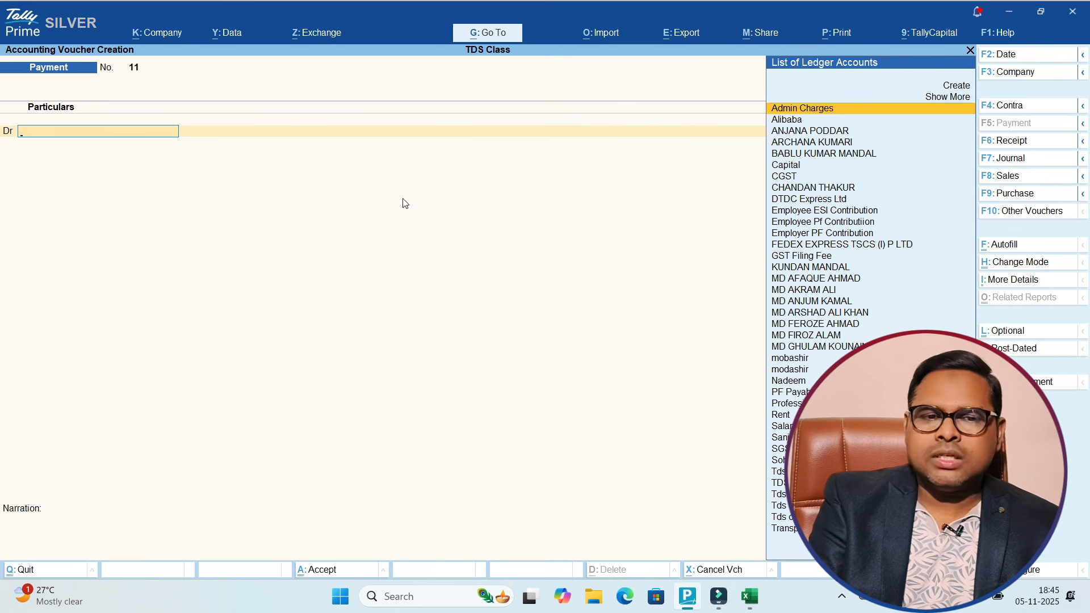
text(Tds)
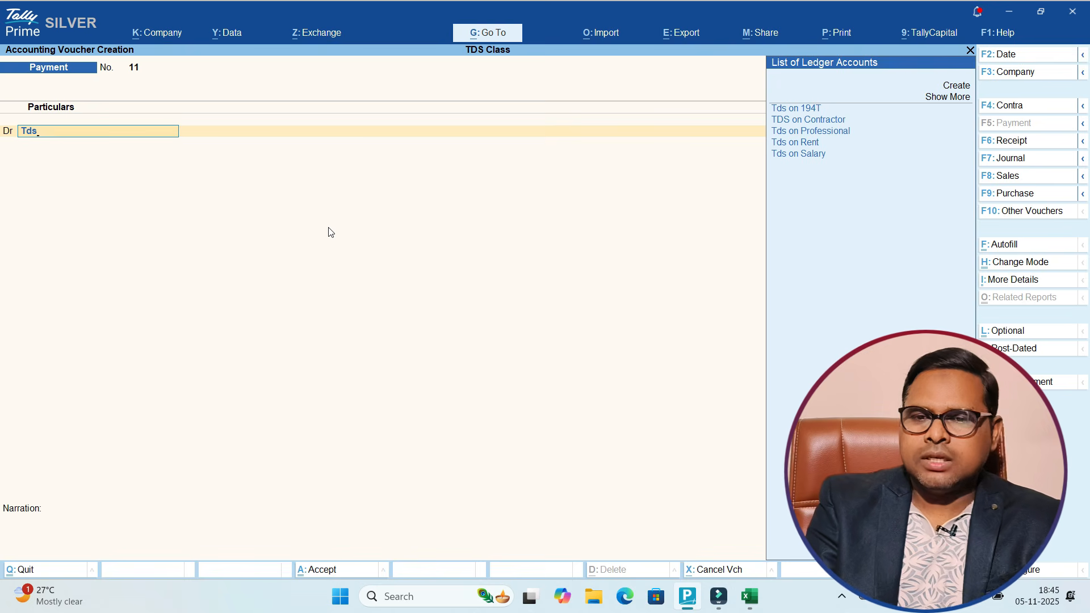
key(Down)
key(Down)
key(Down)
key(Up)
key(Up)
key(Up)
key(Up)
key(Down)
key(Down)
key(Down)
key(Down)
key(Down)
key(Up)
key(Up)
key(Up)
key(Return)
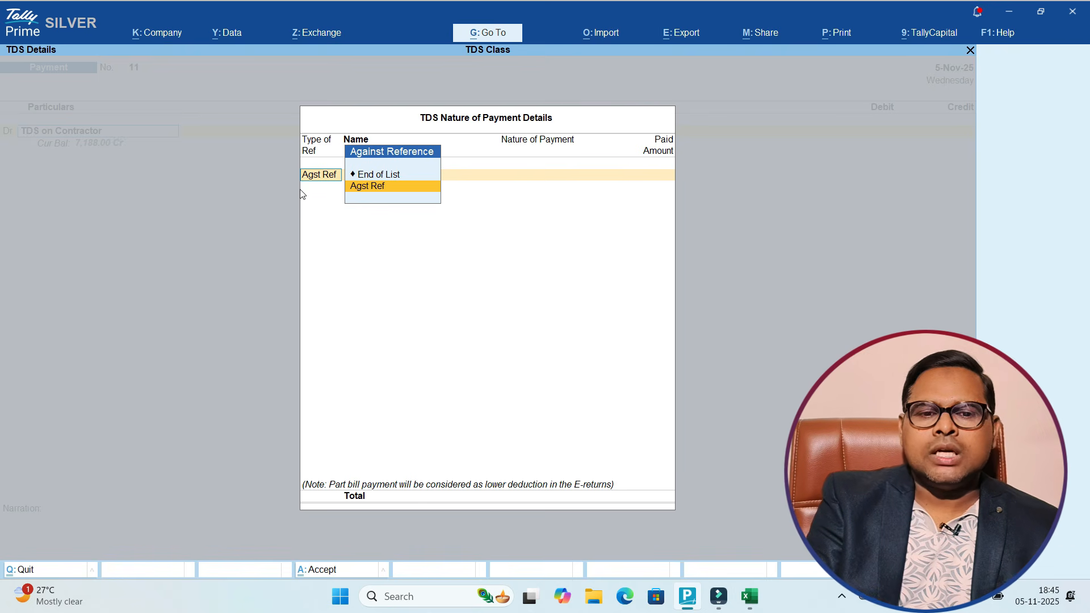
Step: Adjust the 200.00 TDS against bill Purc / 10 / 44 and credit SBI with a cheque allocation
click(376, 190)
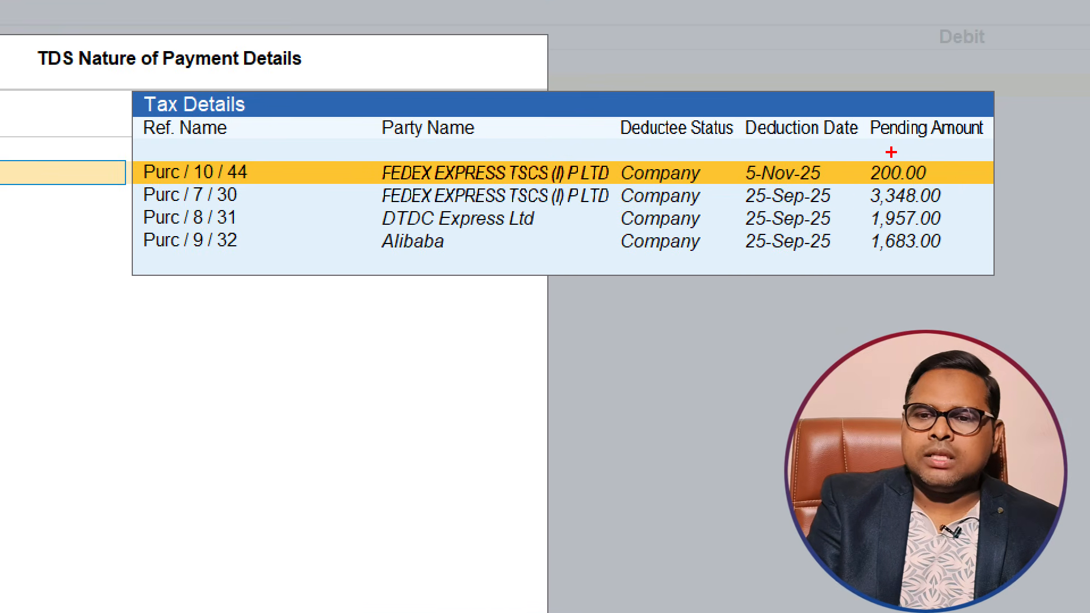
mouse_move(891, 153)
mouse_down()
mouse_move(846, 166)
mouse_move(947, 198)
mouse_move(879, 132)
mouse_up()
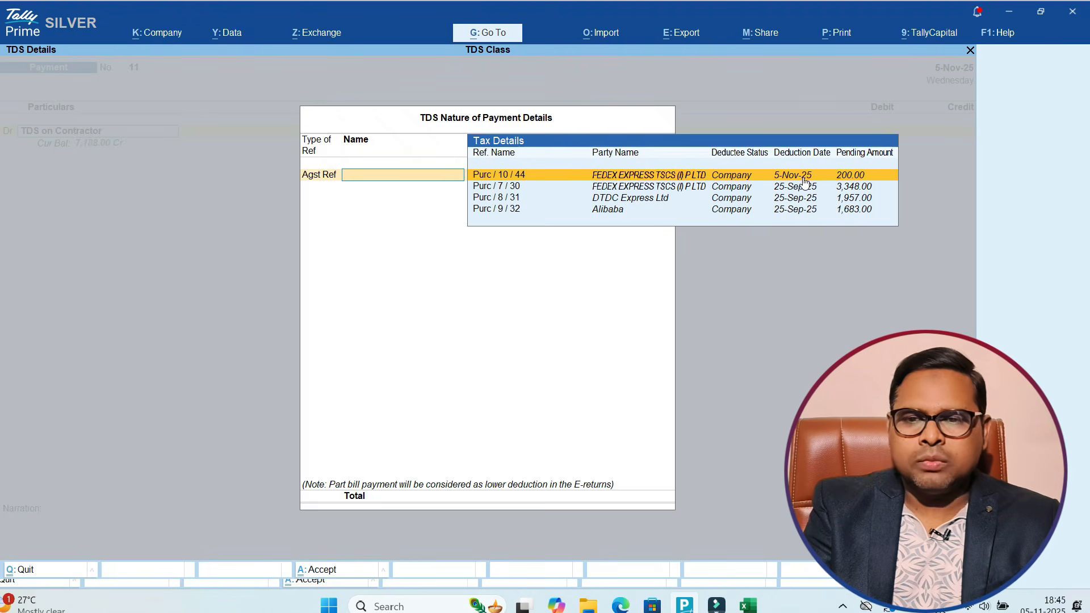
click(820, 181)
key(Return)
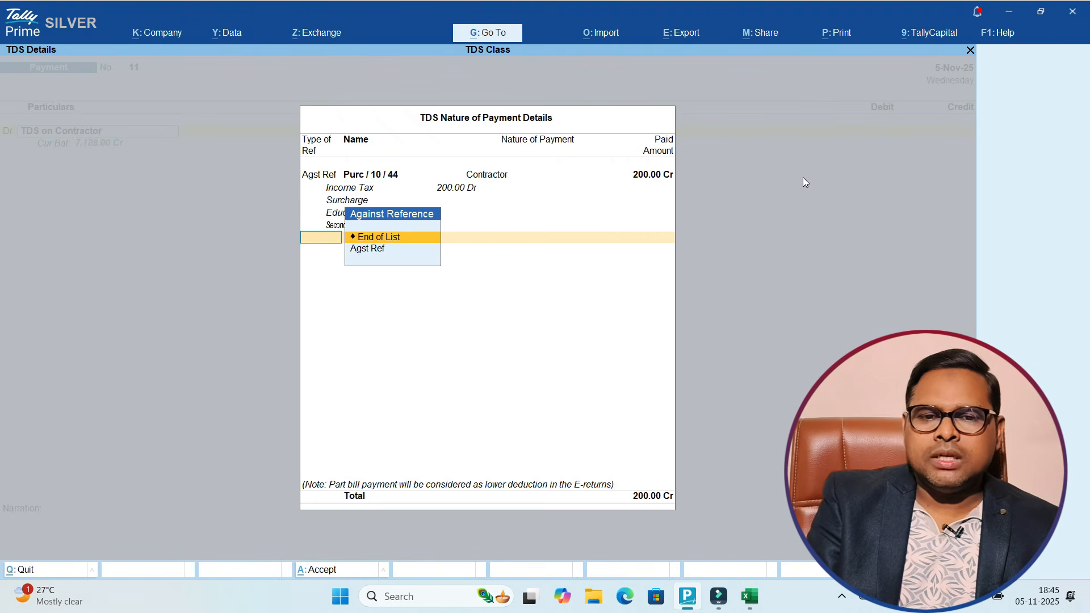
key(Return)
key(Return)
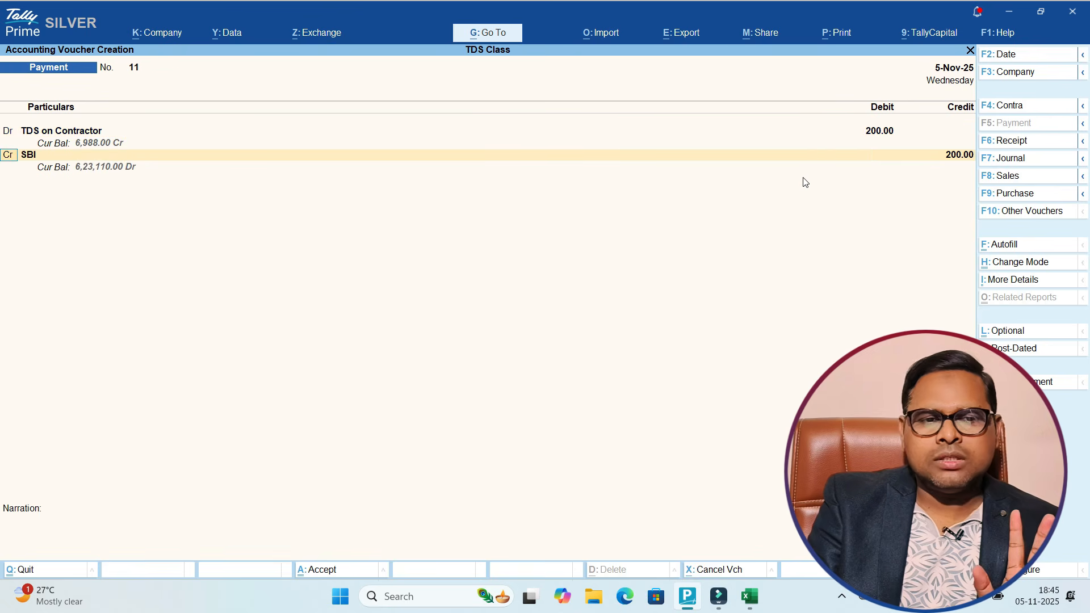
key(Return)
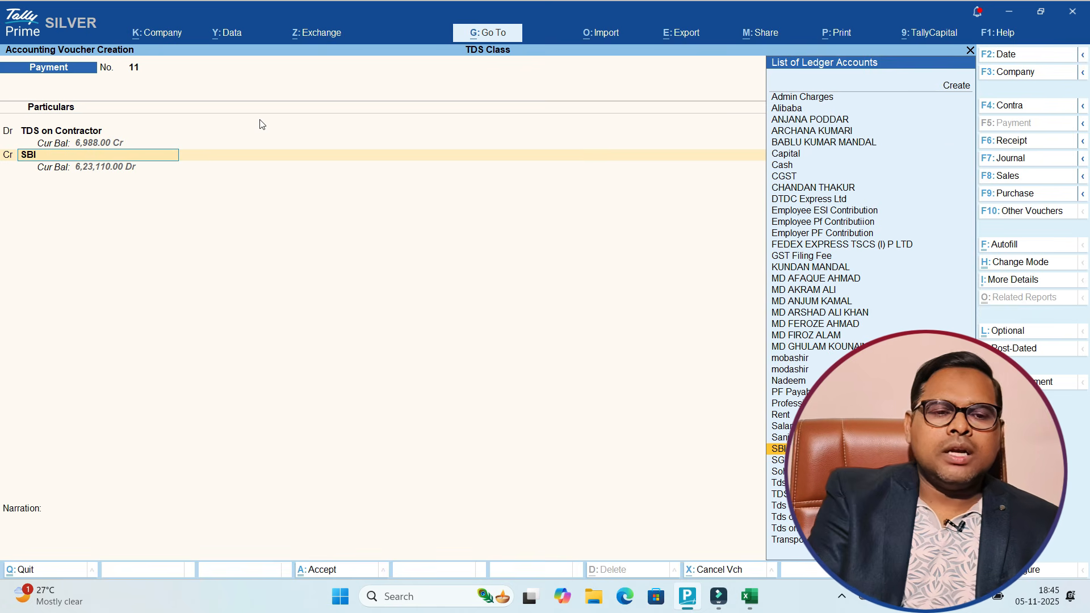
key(Return)
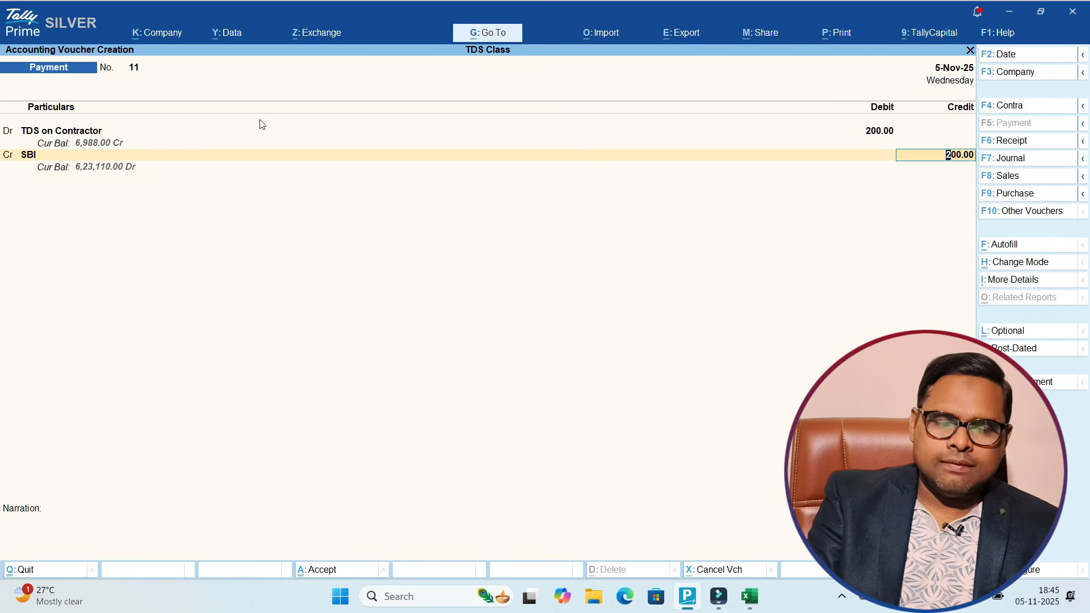
key(Return)
key(Return)
key(Return)
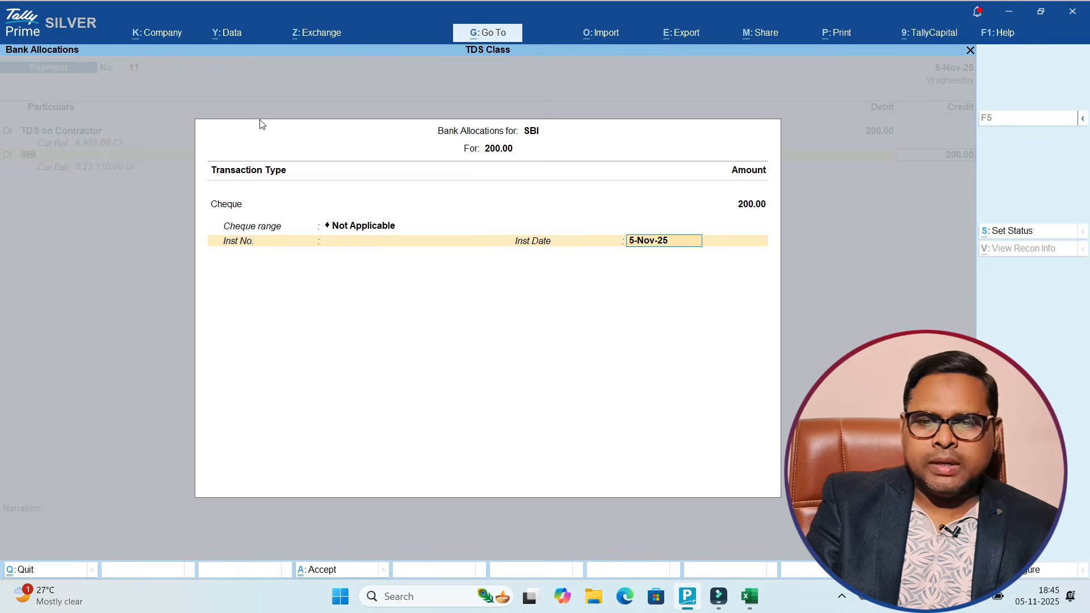
key(Return)
key(Return)
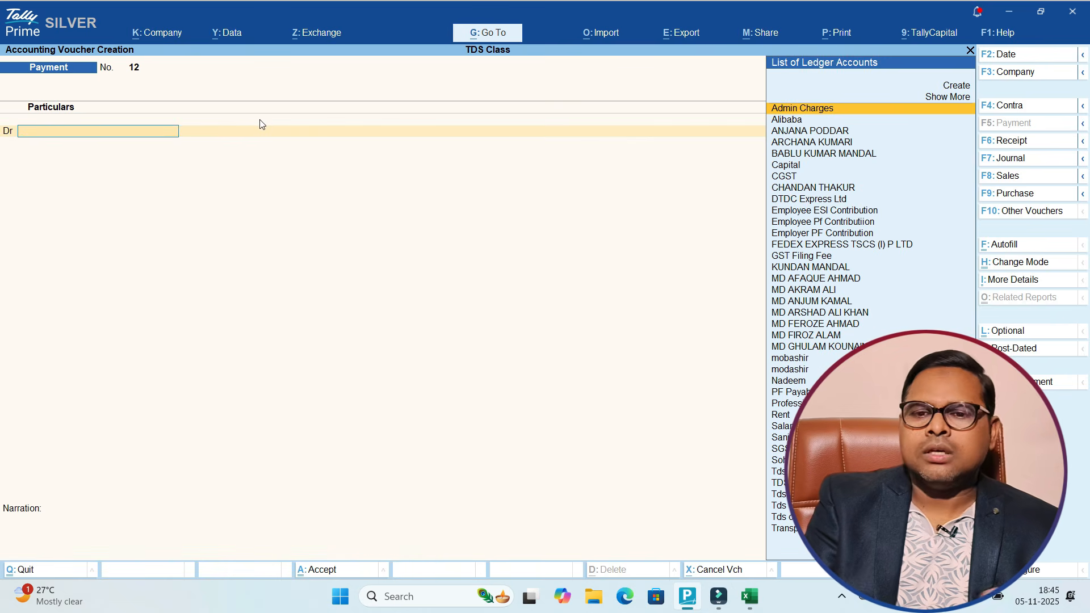
Step: Save the TDS payment voucher and go to Statutory Reports > TDS Reports
key(Escape)
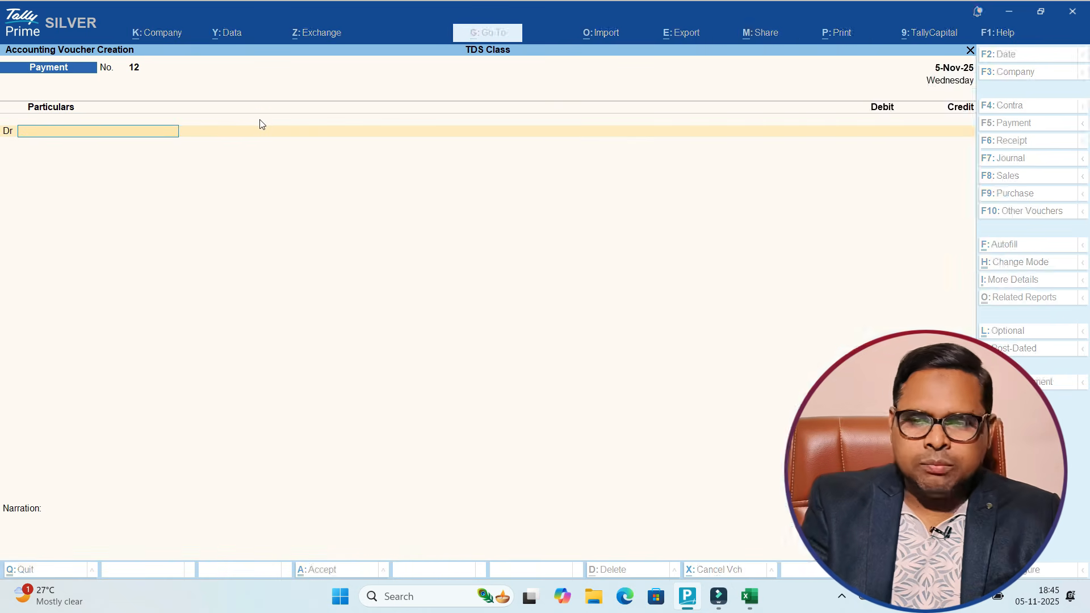
key(y)
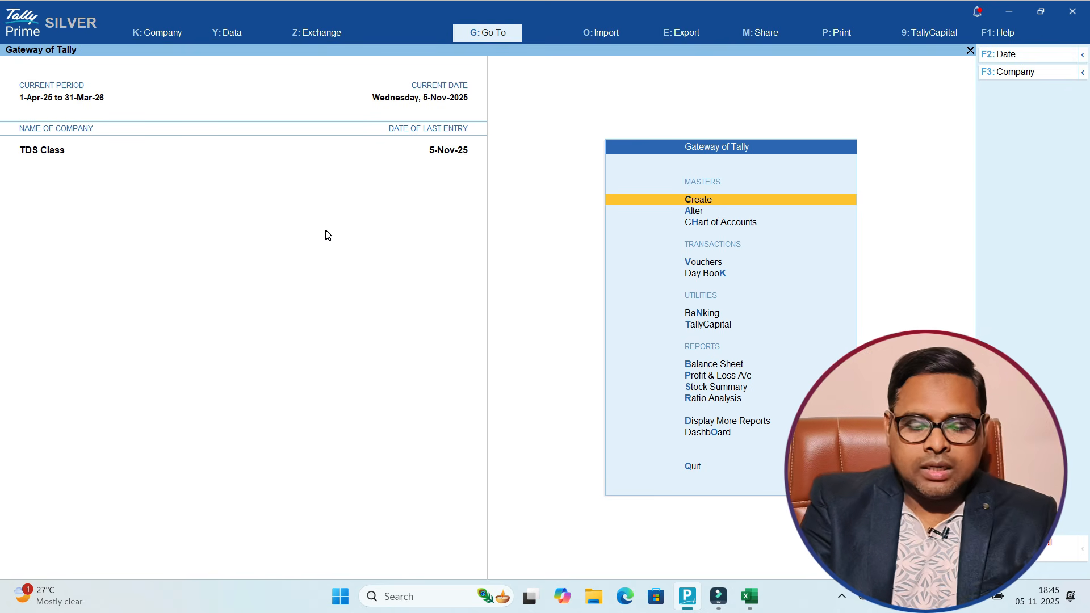
key(d)
key(o)
key(Down)
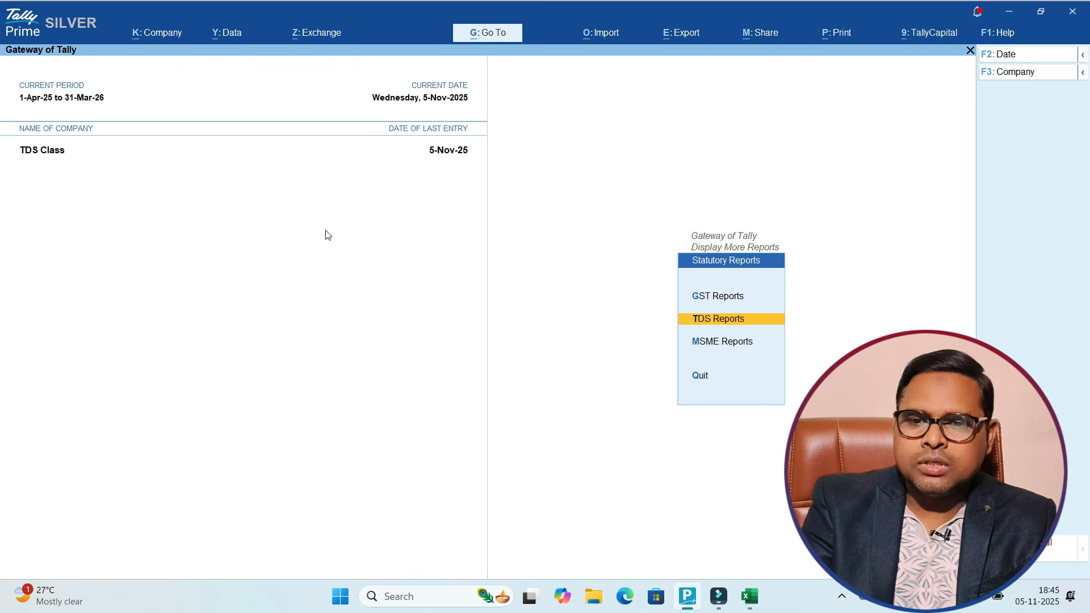
key(Return)
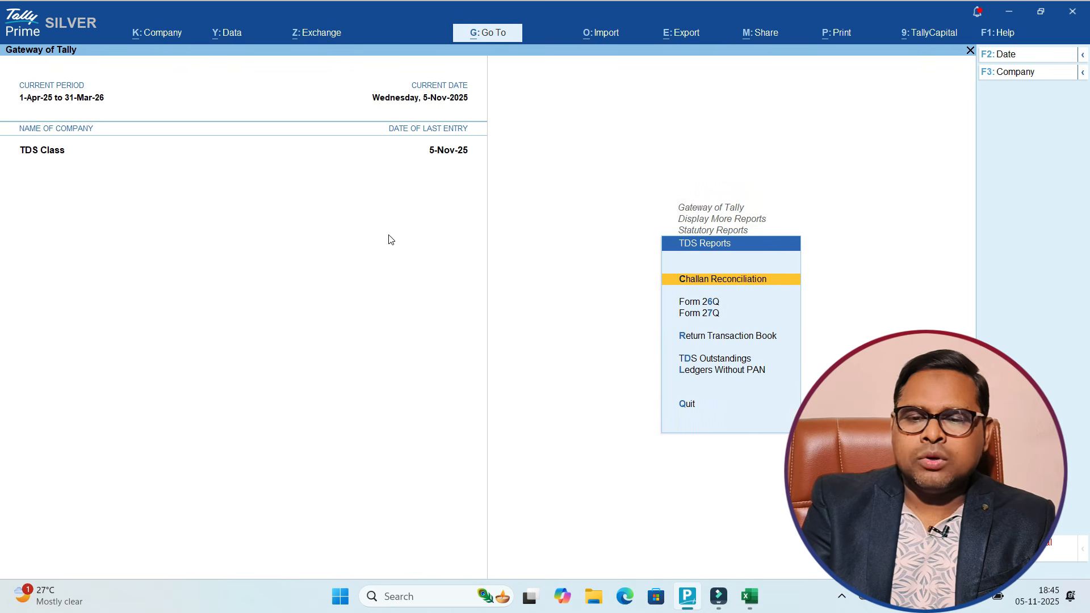
Step: Open the TDS Challan Reconciliation report listing the 200.00 TDS on Contractor payment
key(ctrl+1)
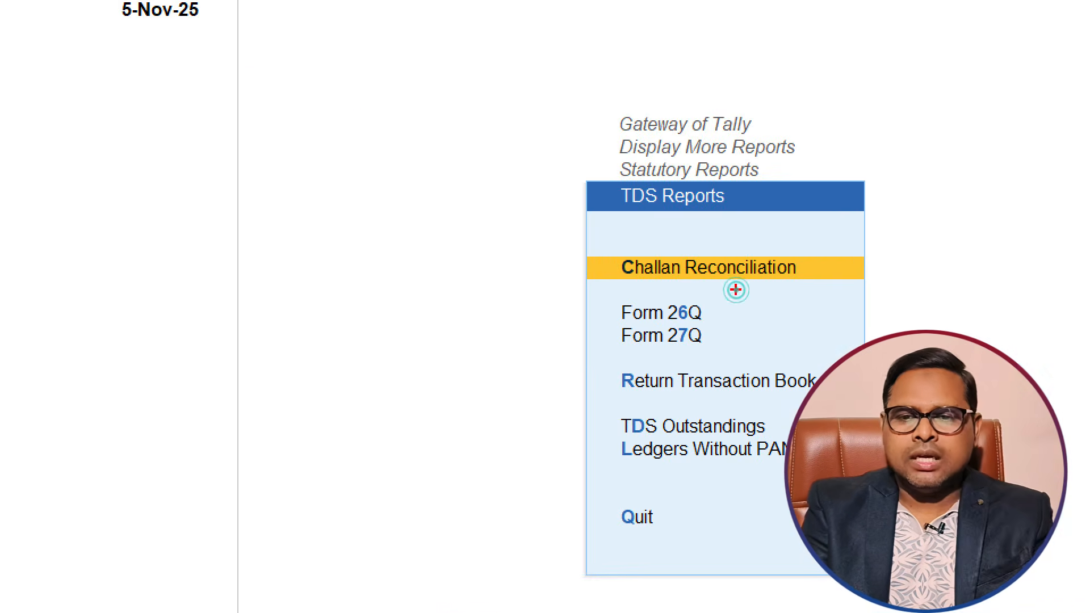
click(737, 290)
mouse_move(821, 230)
mouse_down()
mouse_move(815, 338)
mouse_move(787, 111)
mouse_up()
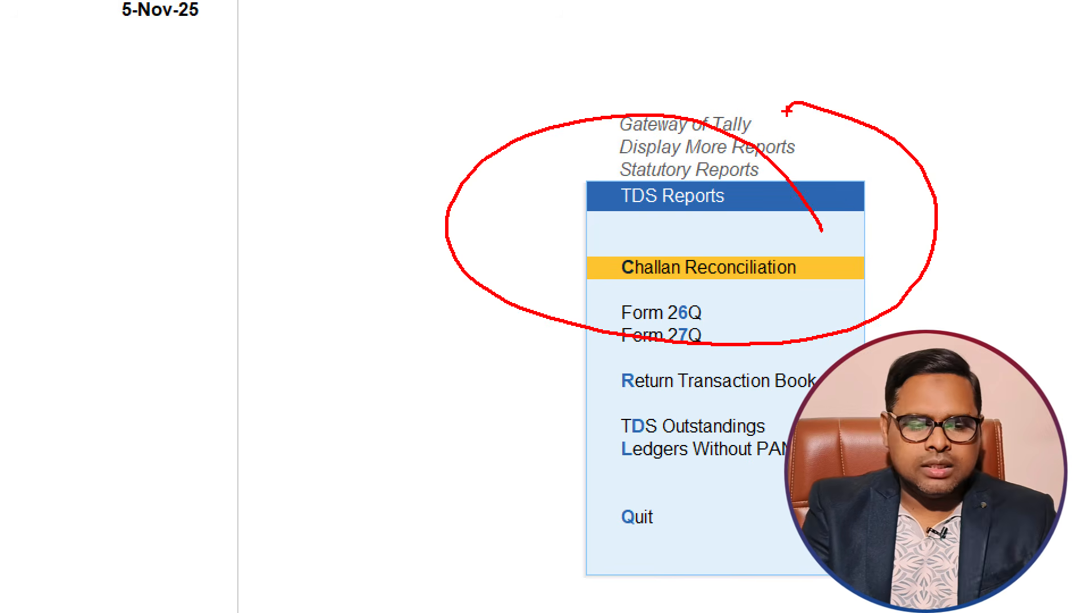
key(Escape)
click(736, 289)
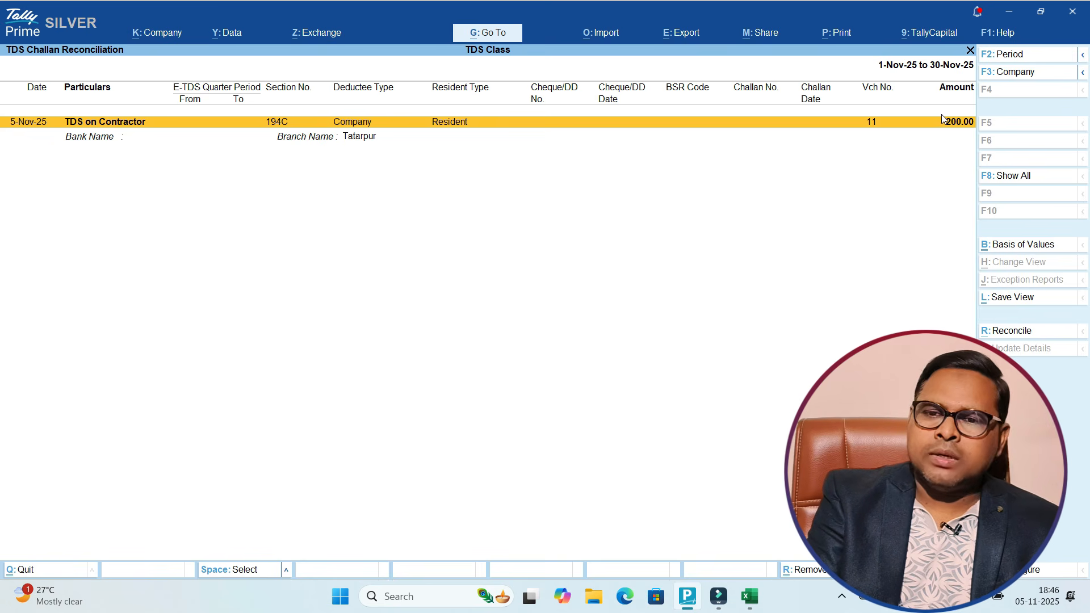
Step: Keep the 1-Nov-25 to 30-Nov-25 period and begin reconciling the 200.00 TDS on Contractor entry
click(1002, 55)
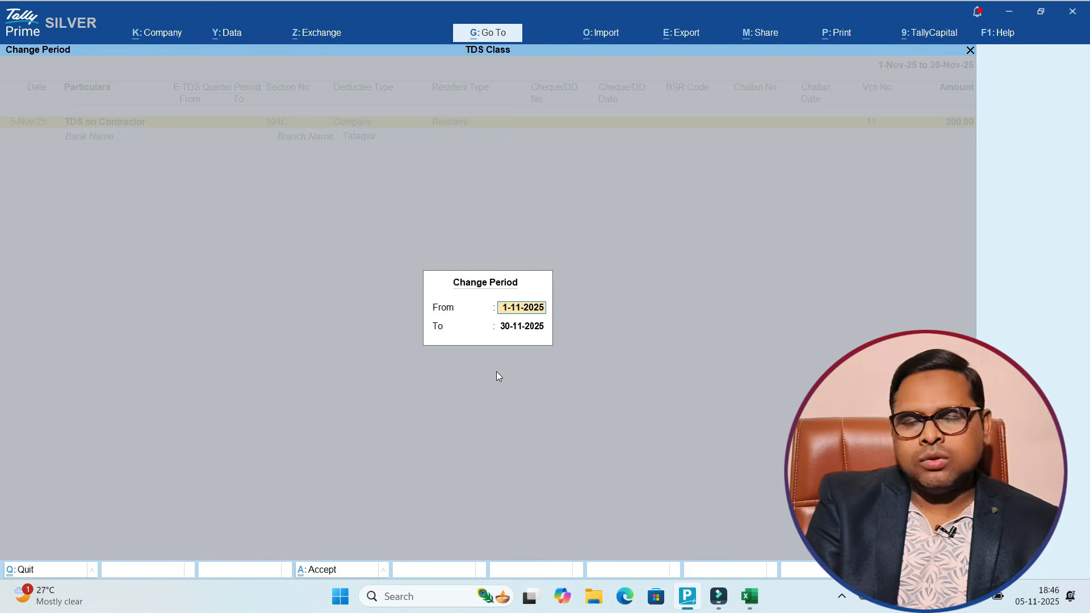
key(Return)
key(Return)
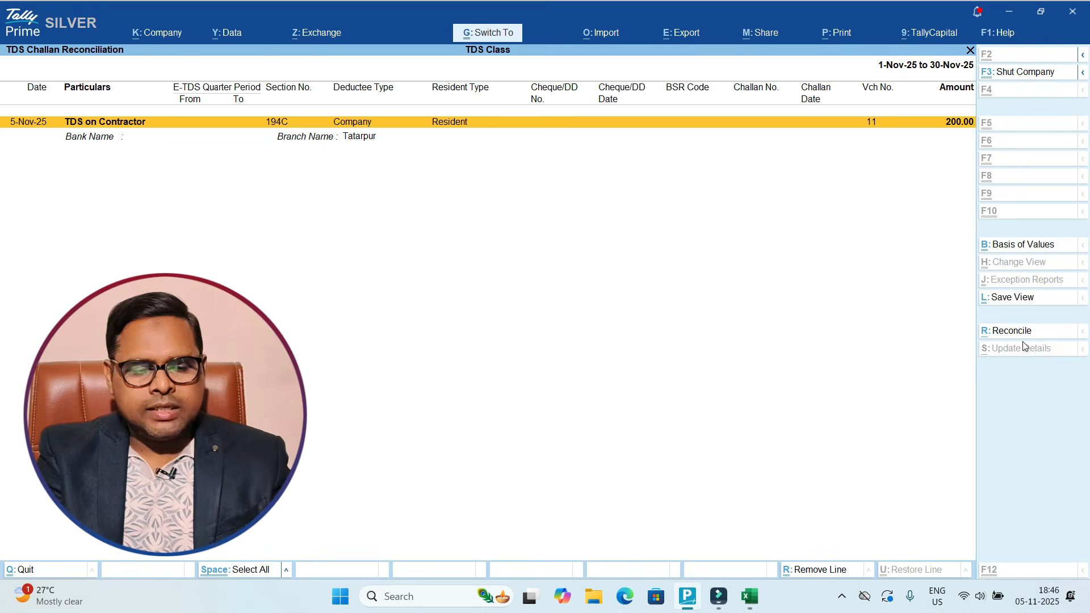
key(ctrl+1)
click(1022, 341)
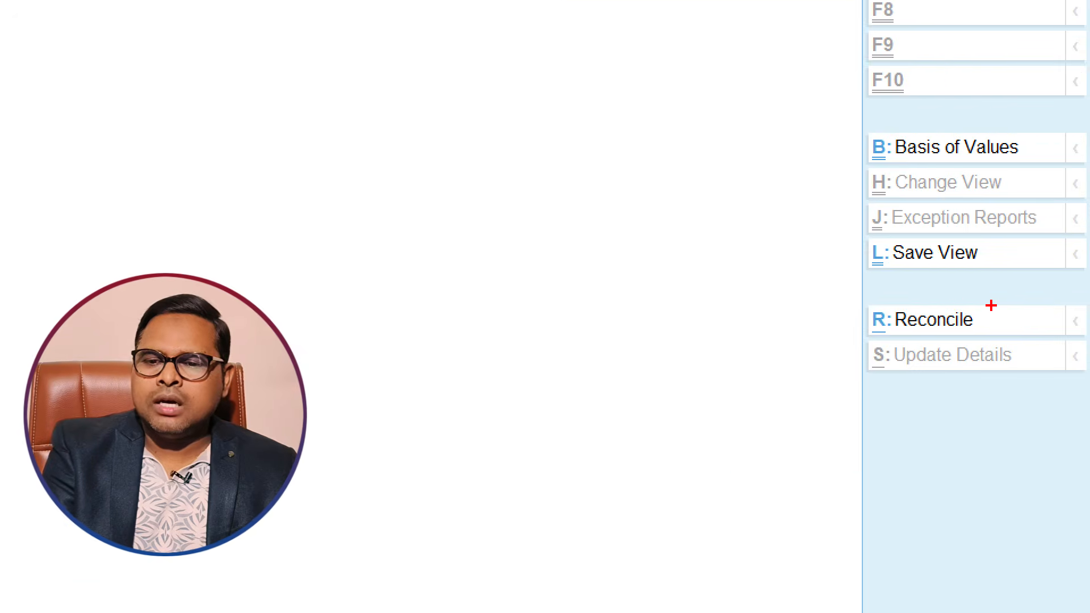
drag(990, 304, 991, 307)
key(Escape)
click(1018, 334)
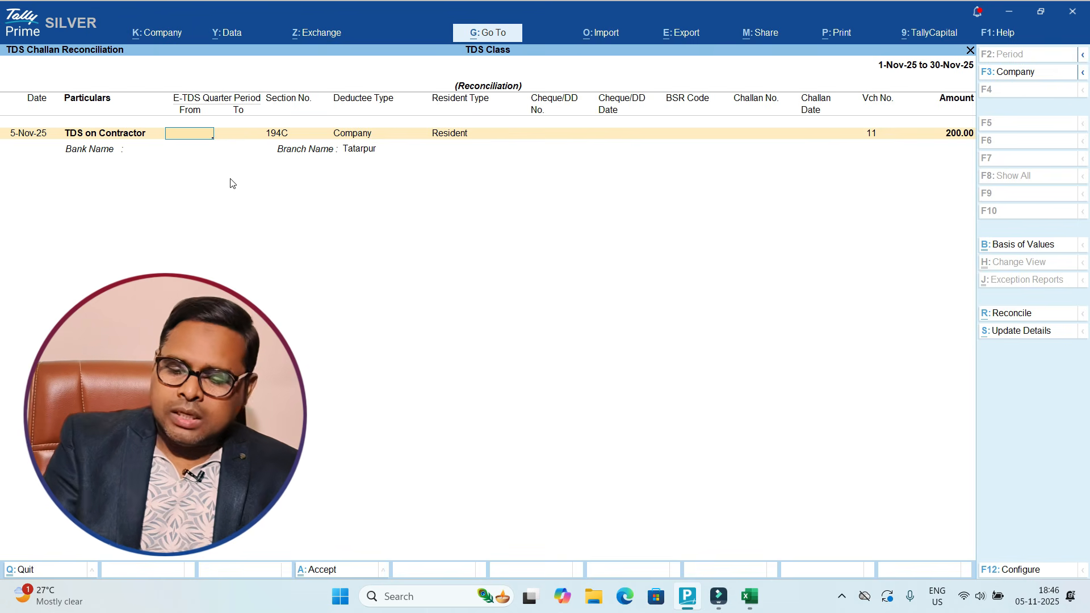
Step: Set the challan quarter from 1-10-2025 to 31-12-2025
text(0)
key(Return)
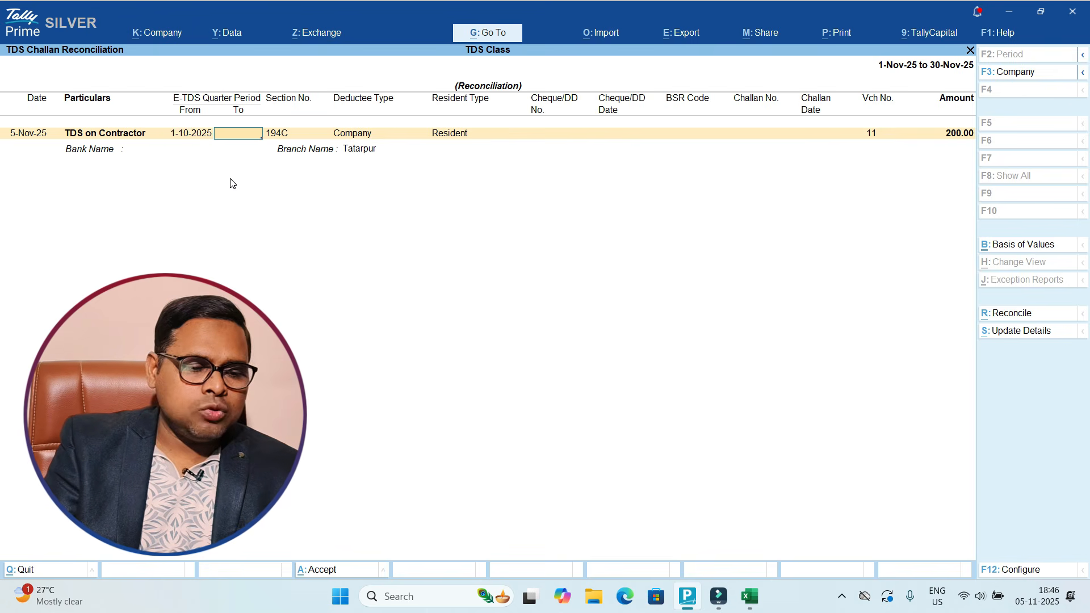
text(31.12)
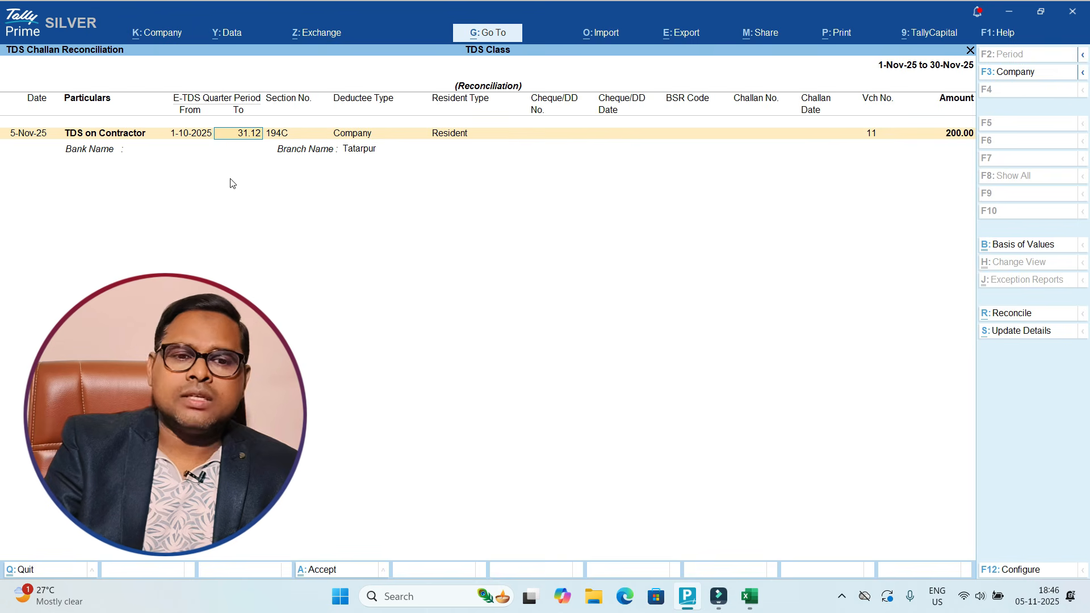
key(Return)
key(Return)
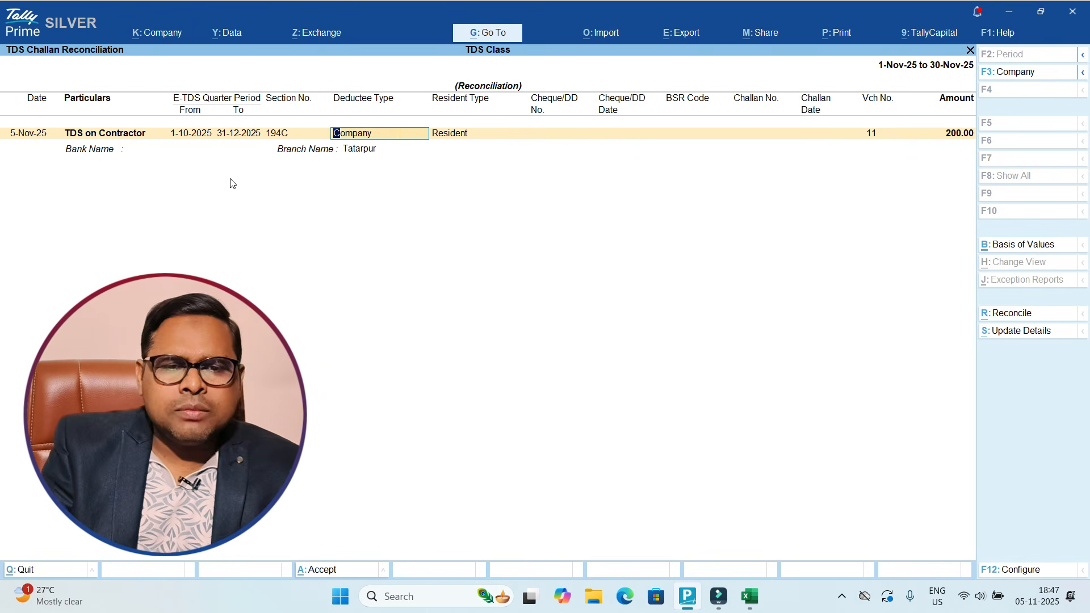
key(Return)
key(Return)
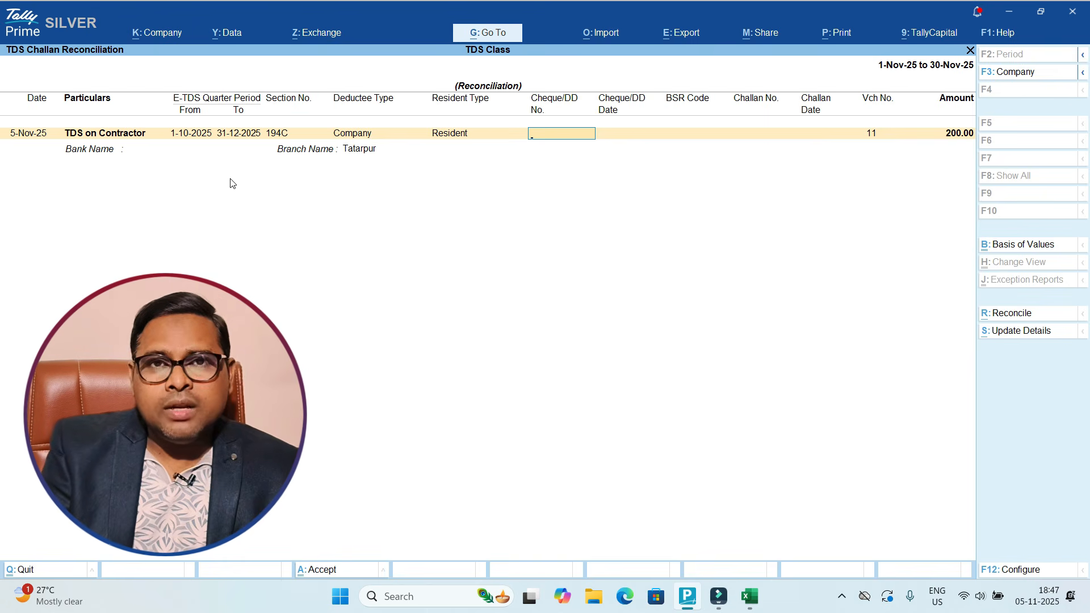
Step: Record the payment as Online, dated 5-11-2025
text(Online)
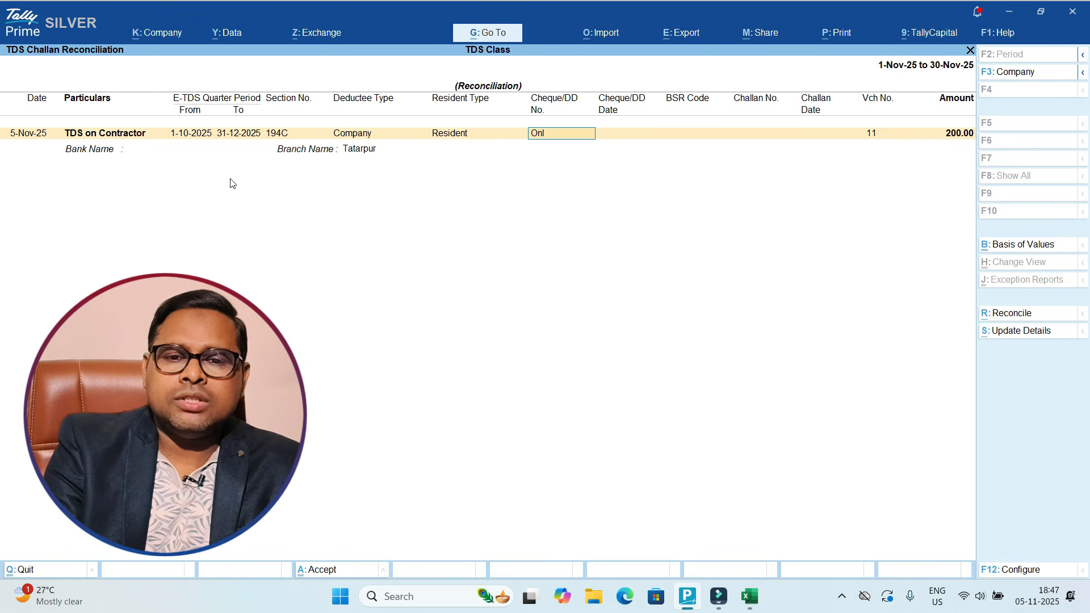
key(Return)
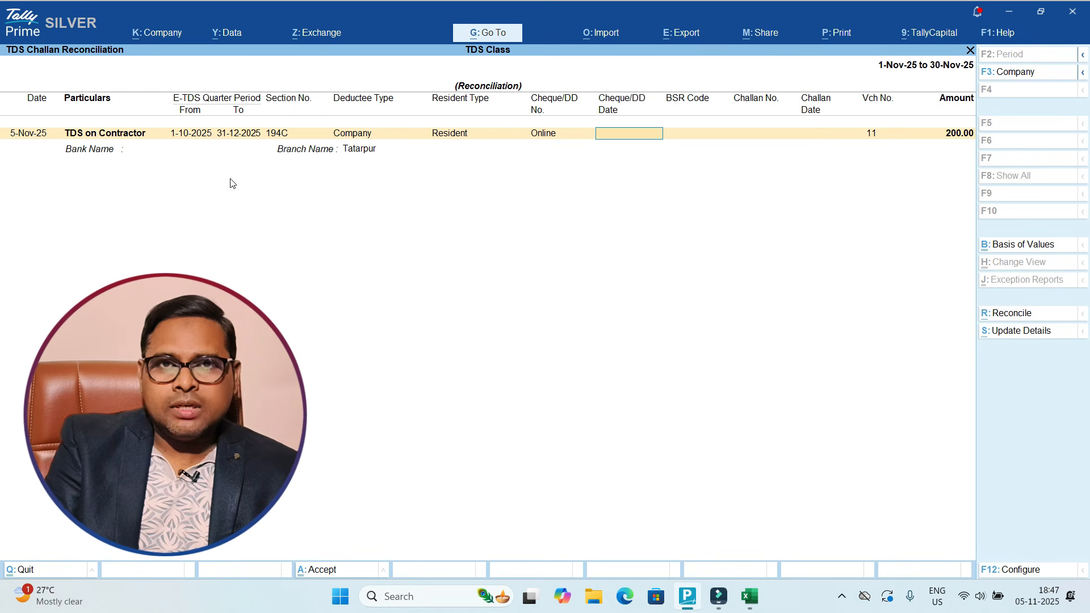
key(ctrl+1)
click(4, 147)
drag(61, 48, 196, 26)
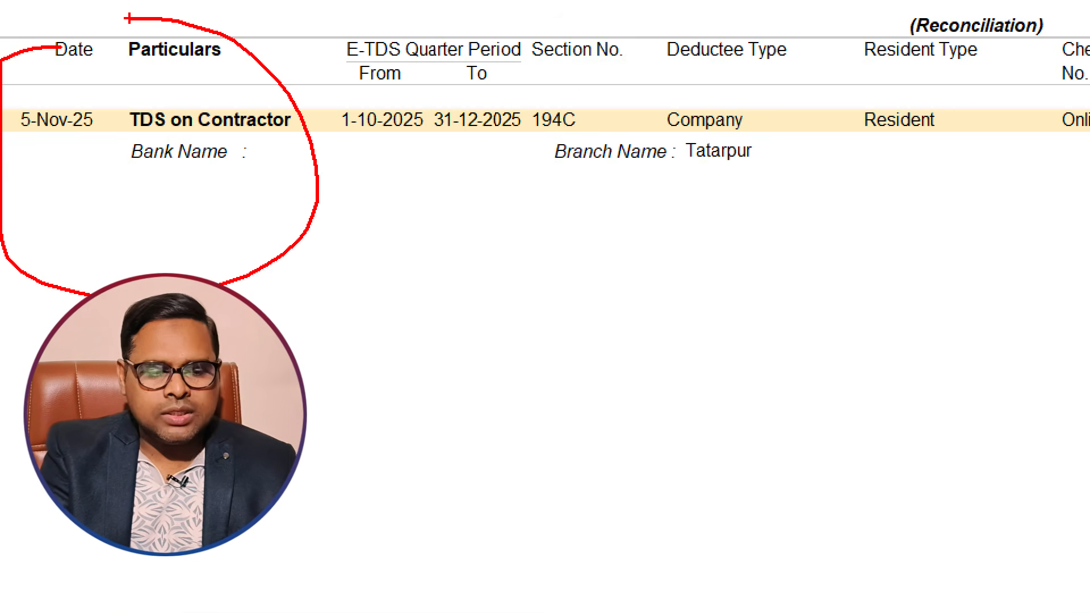
key(Escape)
text(5.)
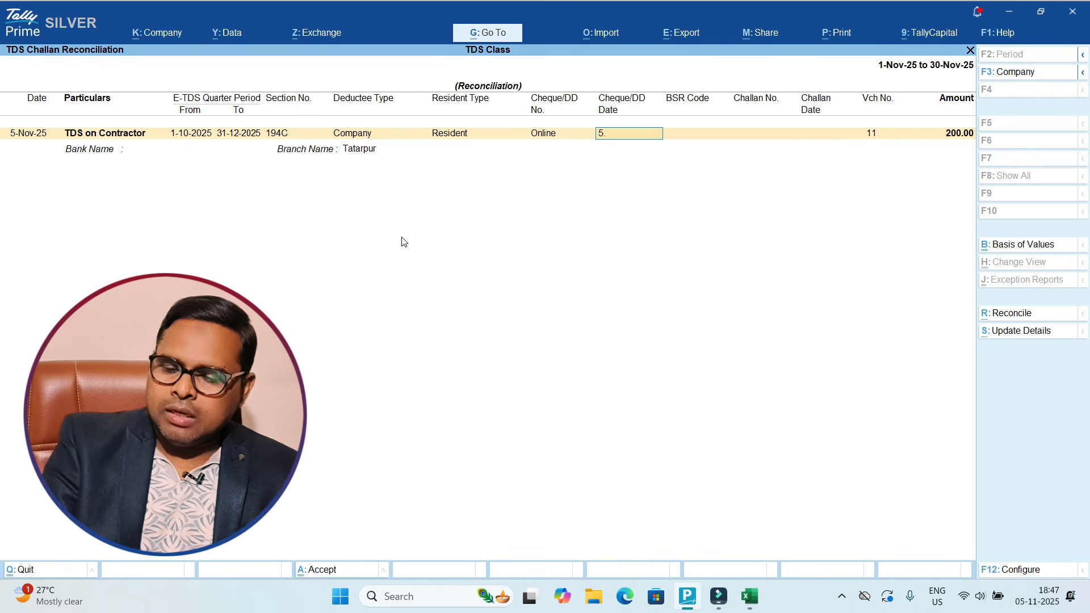
text(11)
key(Return)
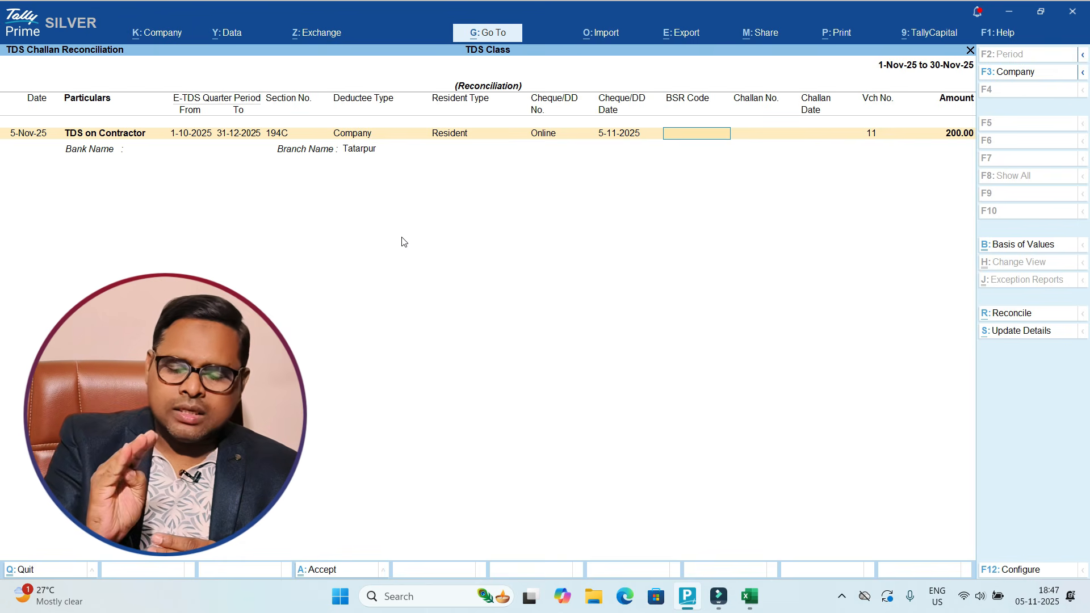
Step: Copy the BSR code 510002 from Excel cell I21 and return to TallyPrime
key(alt+Tab)
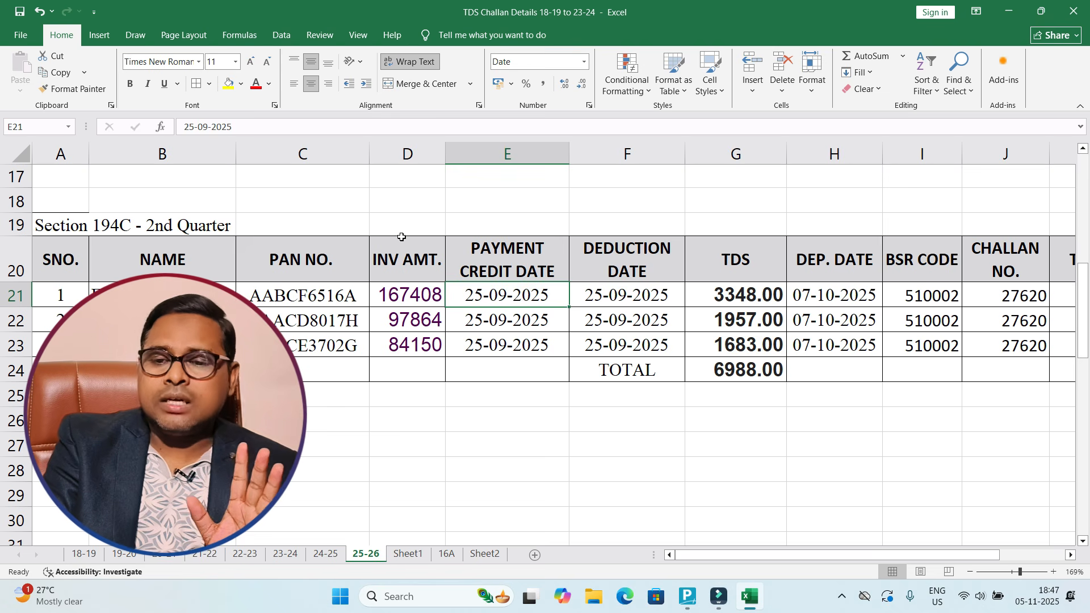
key(Right)
key(Right)
key(Right)
key(Right)
key(ctrl+c)
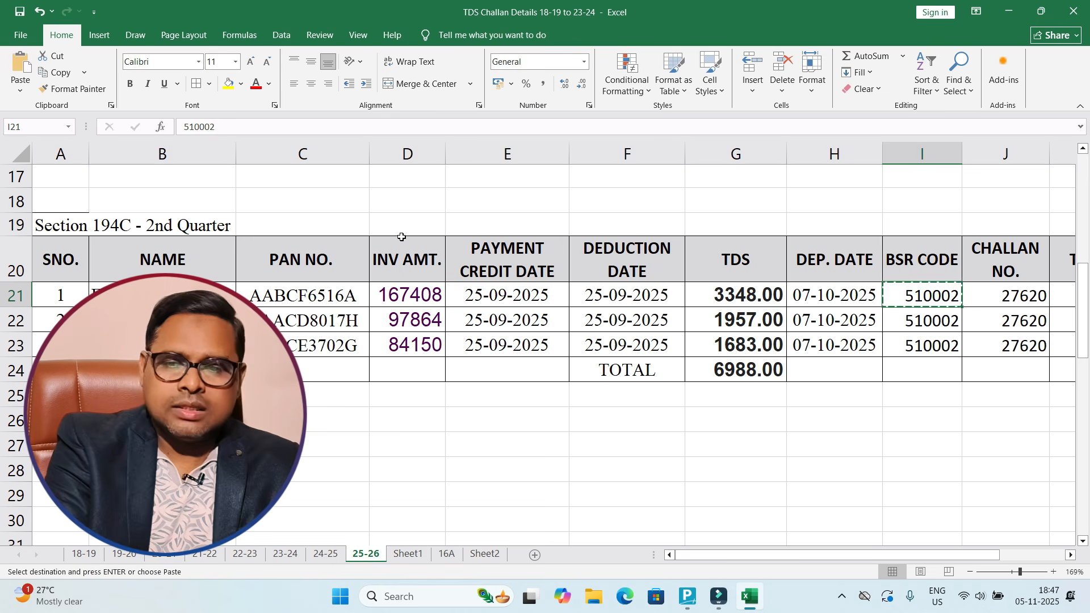
key(alt+Tab)
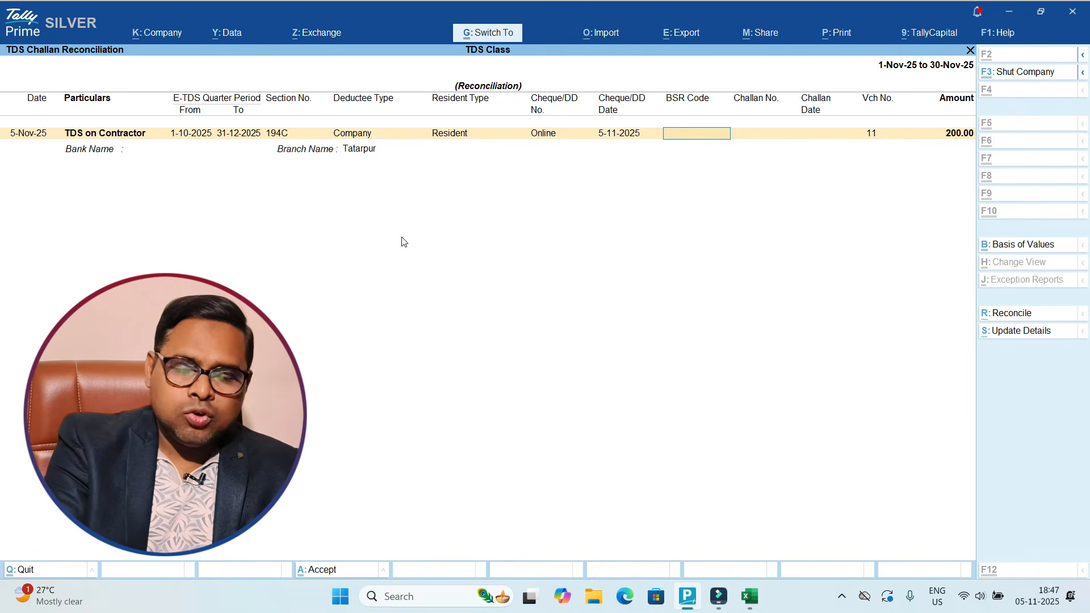
key(ctrl+alt+v)
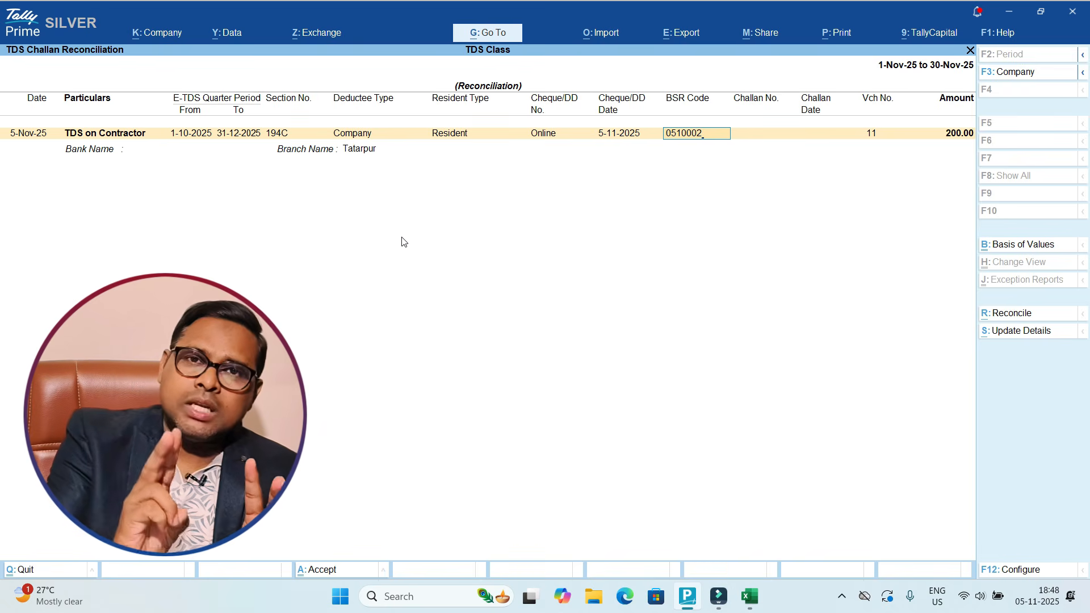
key(Return)
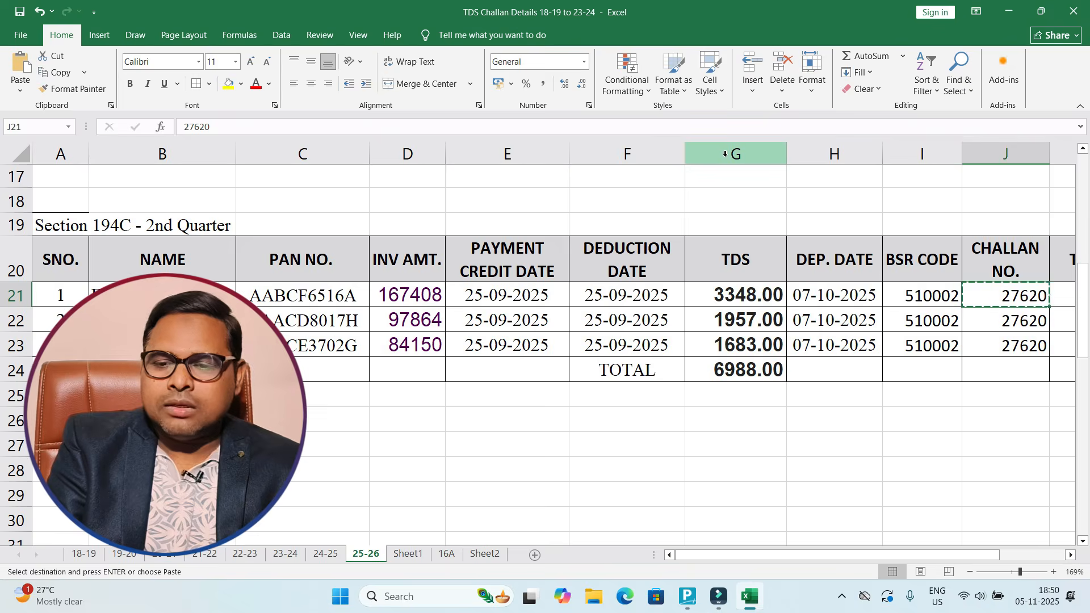
key(alt+Tab)
key(ctrl+alt+v)
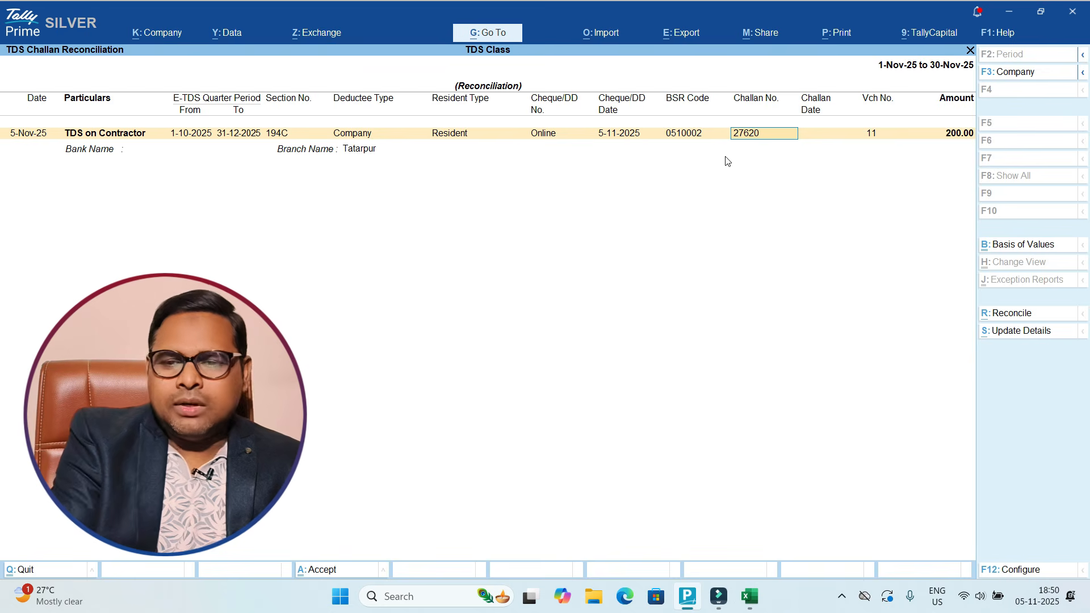
key(Return)
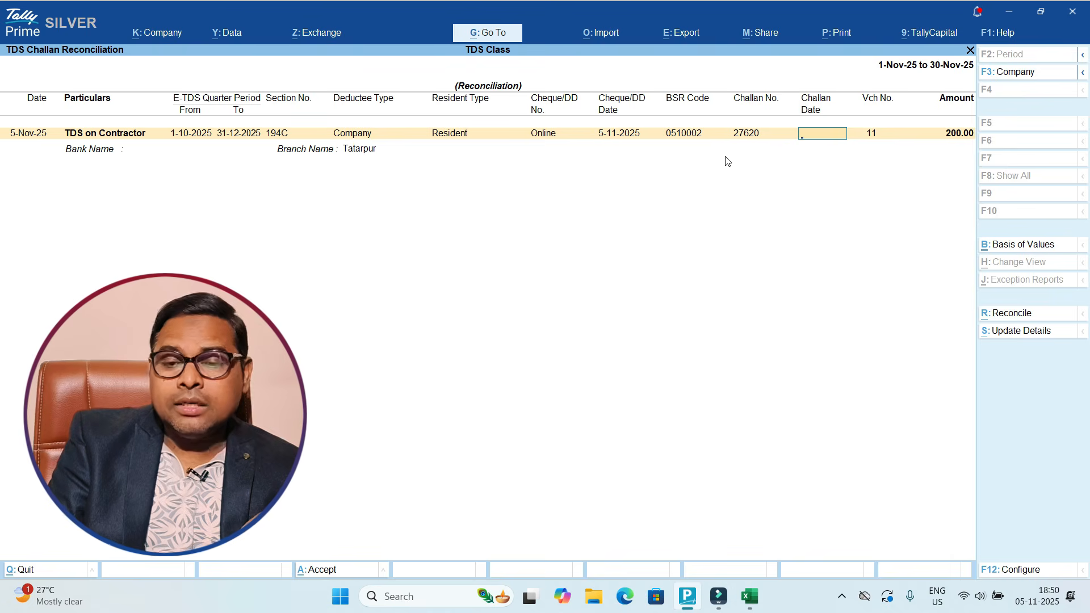
Step: Set challan date 5-11-2025, bank SBI and branch Tatarpur
text(5.)
key(Return)
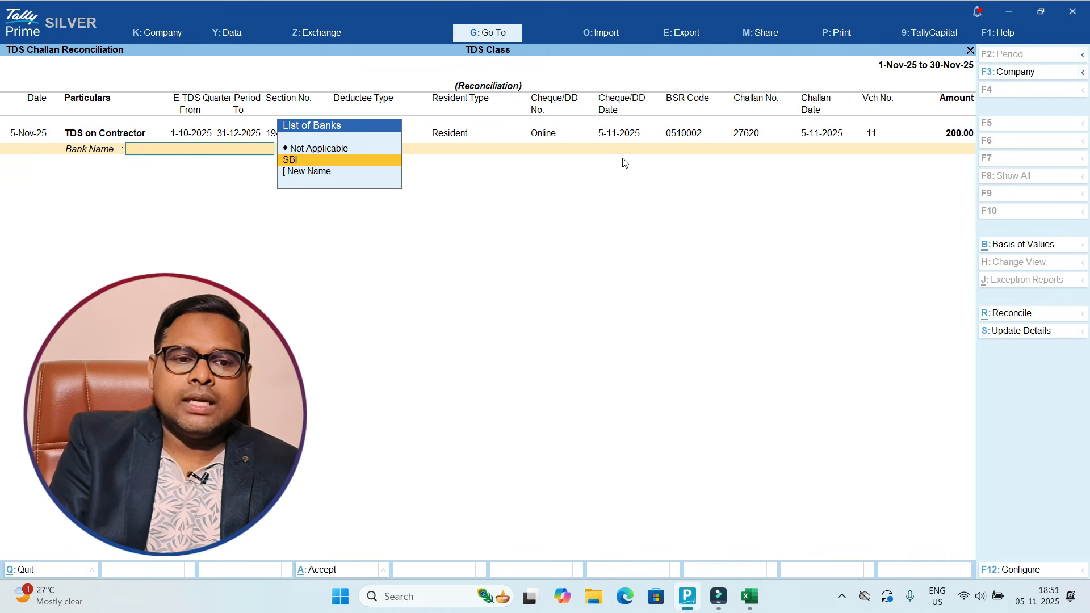
key(Down)
key(Return)
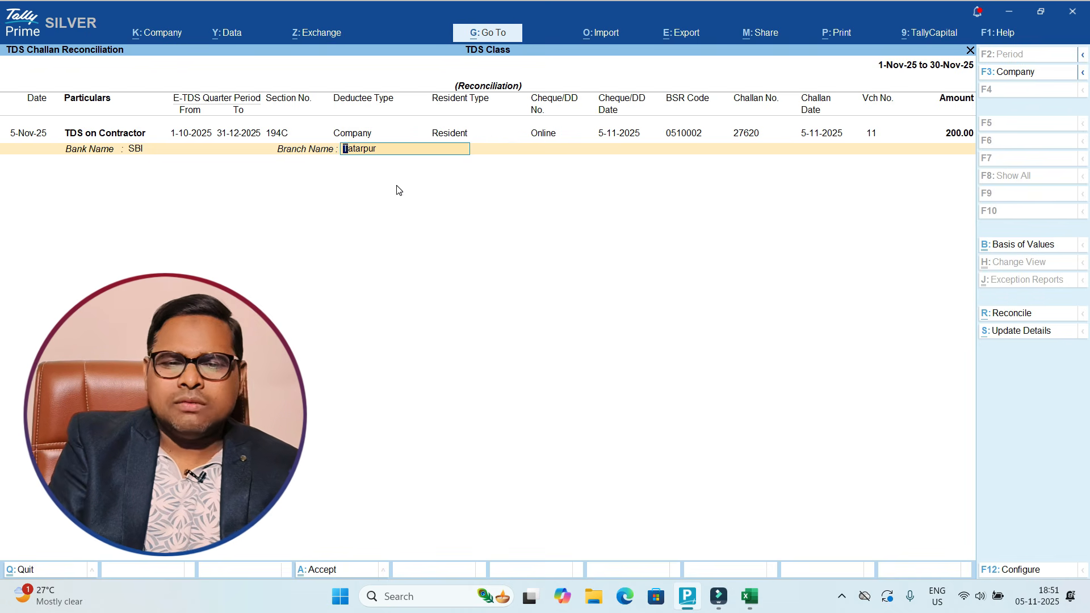
key(Return)
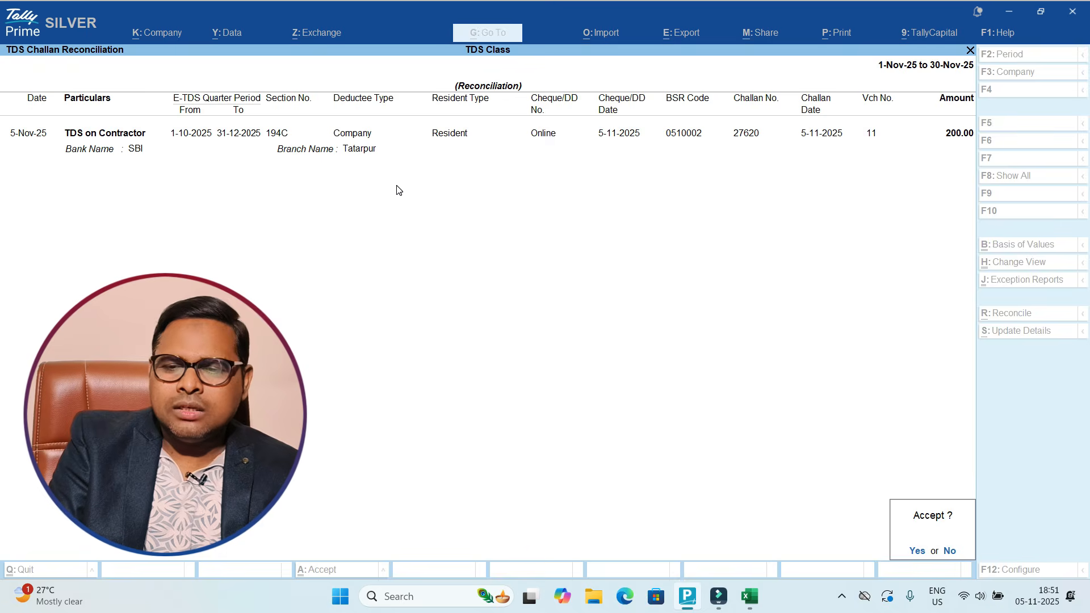
key(Return)
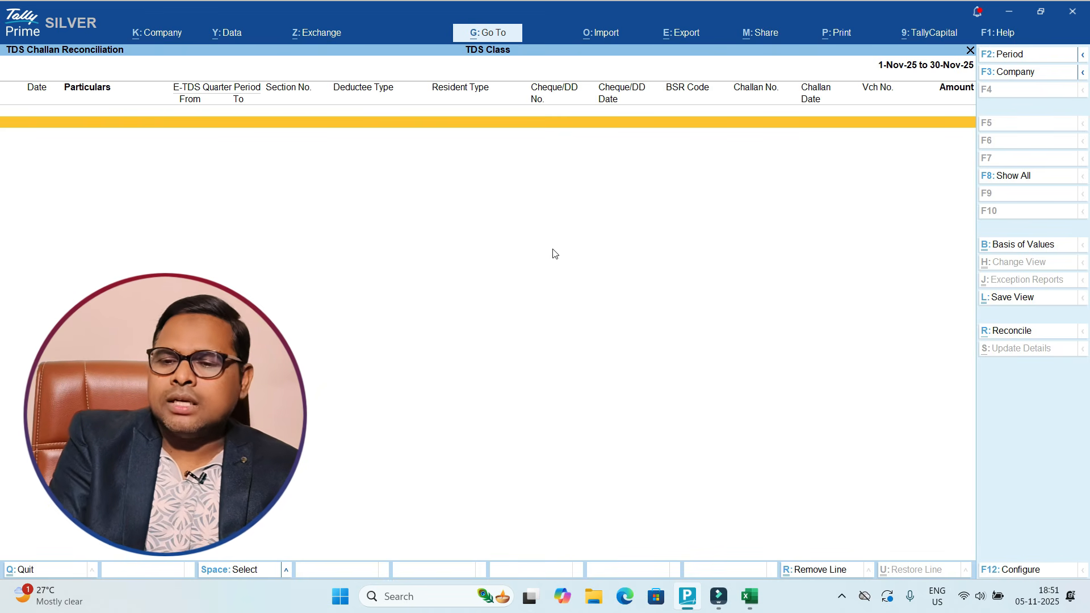
click(1016, 177)
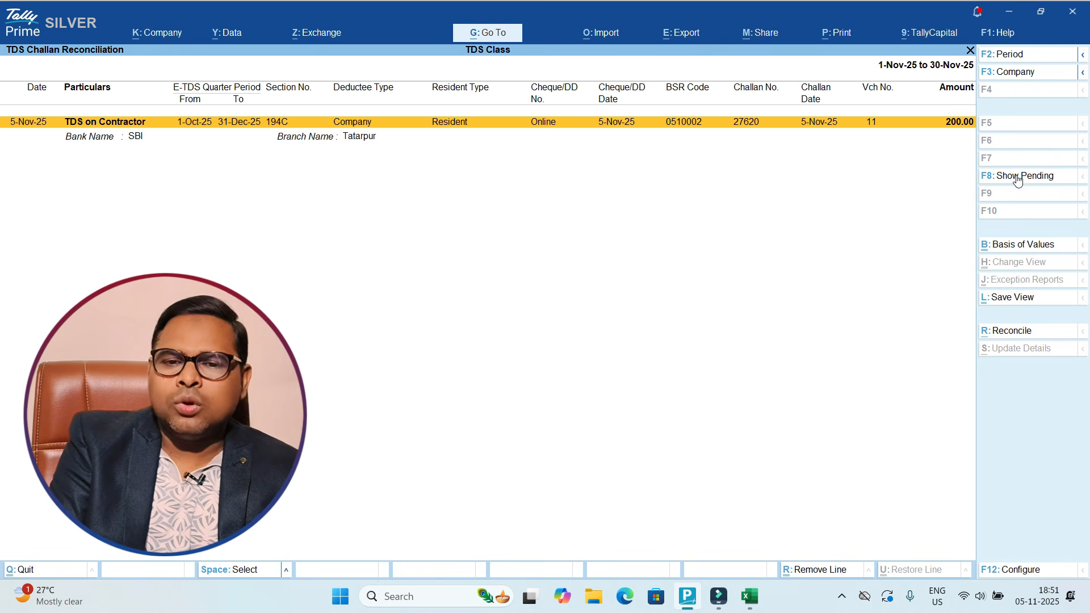